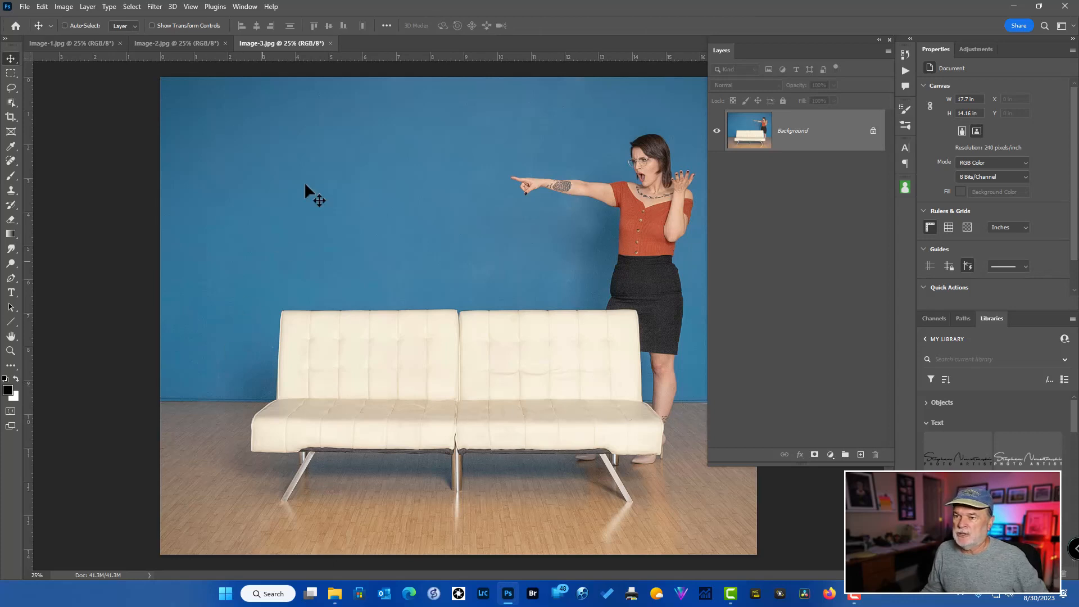
- Look through the three open photos and copy the whole Image-3 picture into the Image-1 document as an aligned new layer
{"action": "left_click", "coordinate": [205, 44]}
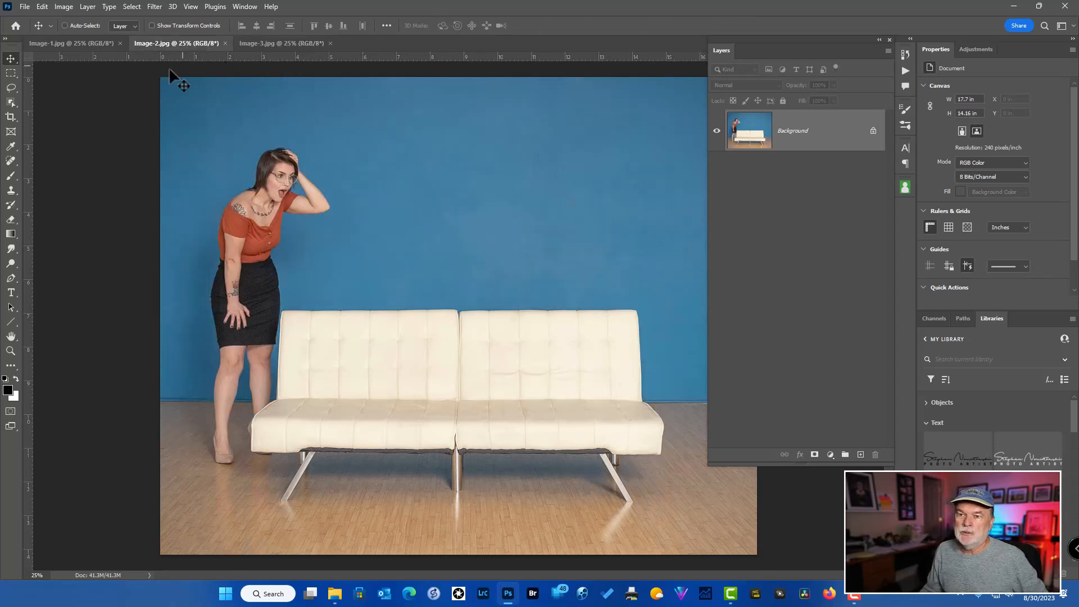
{"action": "left_click", "coordinate": [105, 43]}
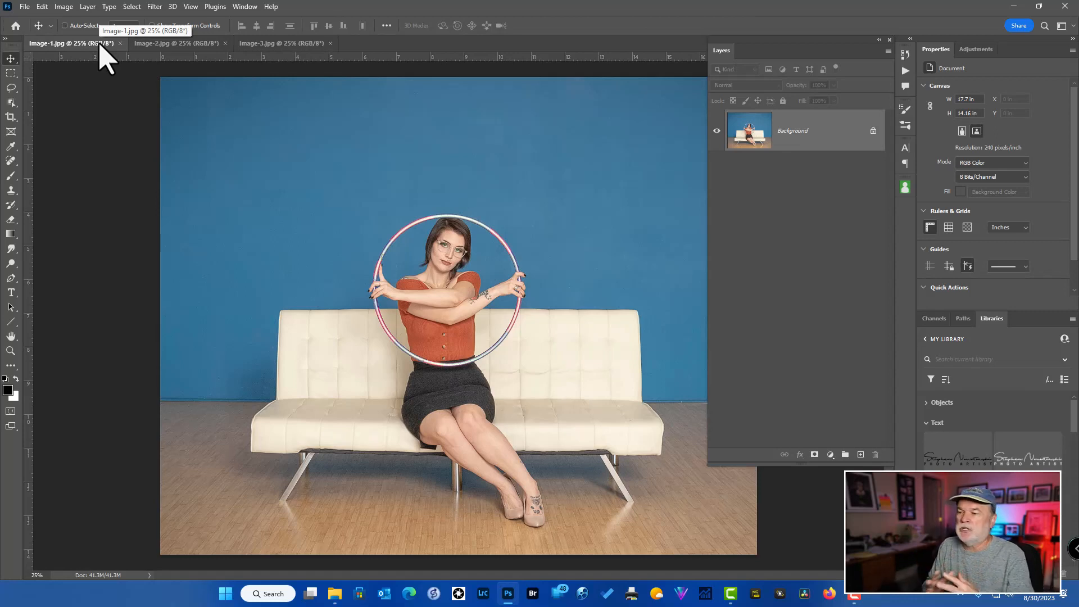
{"action": "left_click", "coordinate": [280, 45]}
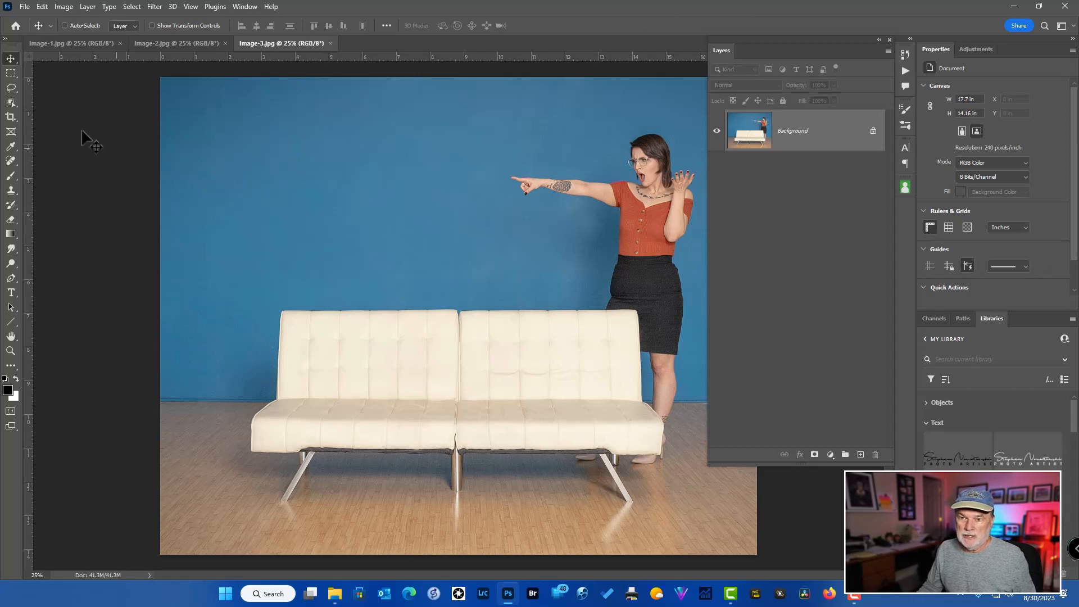
{"action": "left_click", "coordinate": [12, 59]}
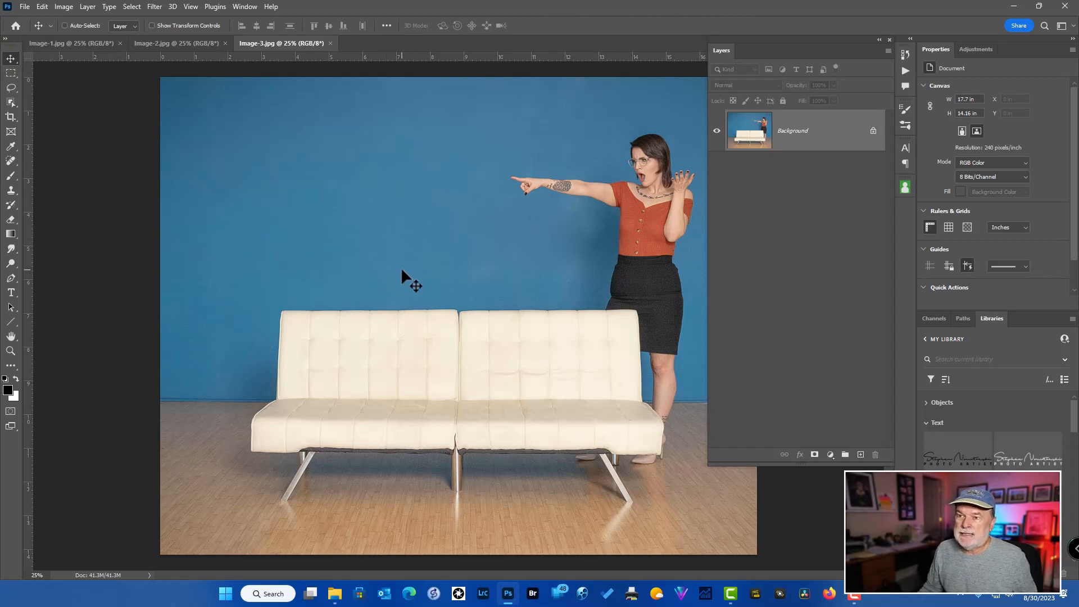
{"action": "left_click_drag", "start_coordinate": [401, 269], "coordinate": [71, 41]}
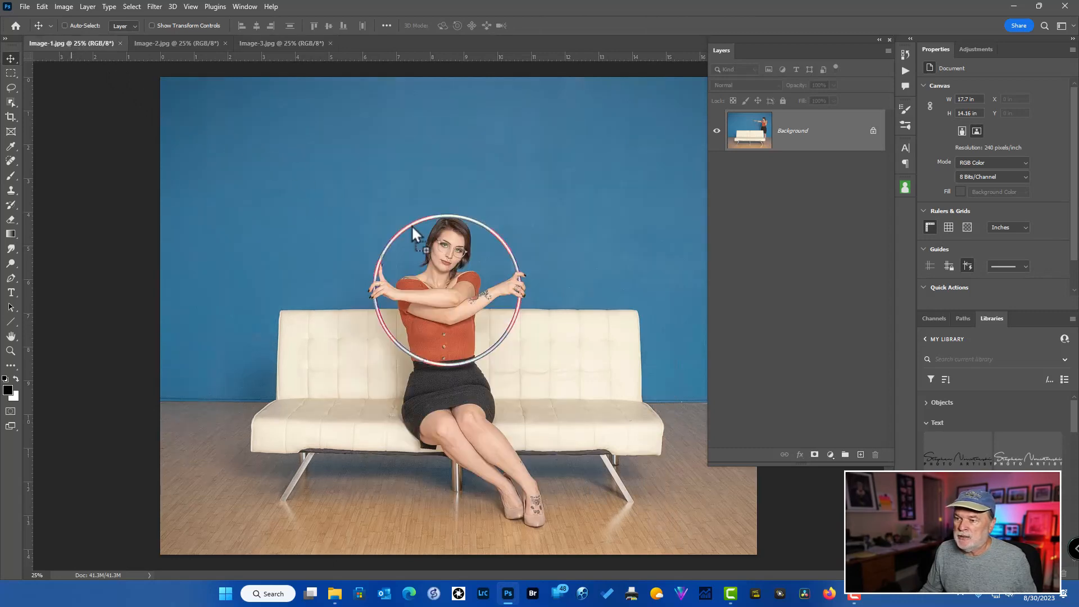
{"action": "left_click_drag", "start_coordinate": [411, 225], "coordinate": [410, 222]}
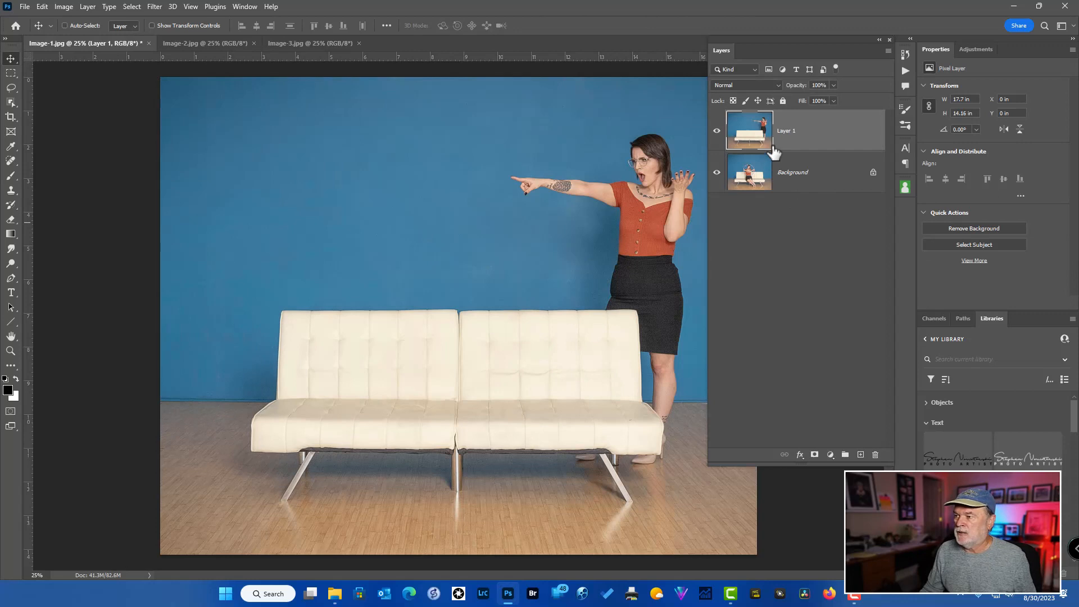
- Copy the whole Image-2 picture into the Image-1 document as an aligned layer above the others
{"action": "left_click", "coordinate": [209, 43]}
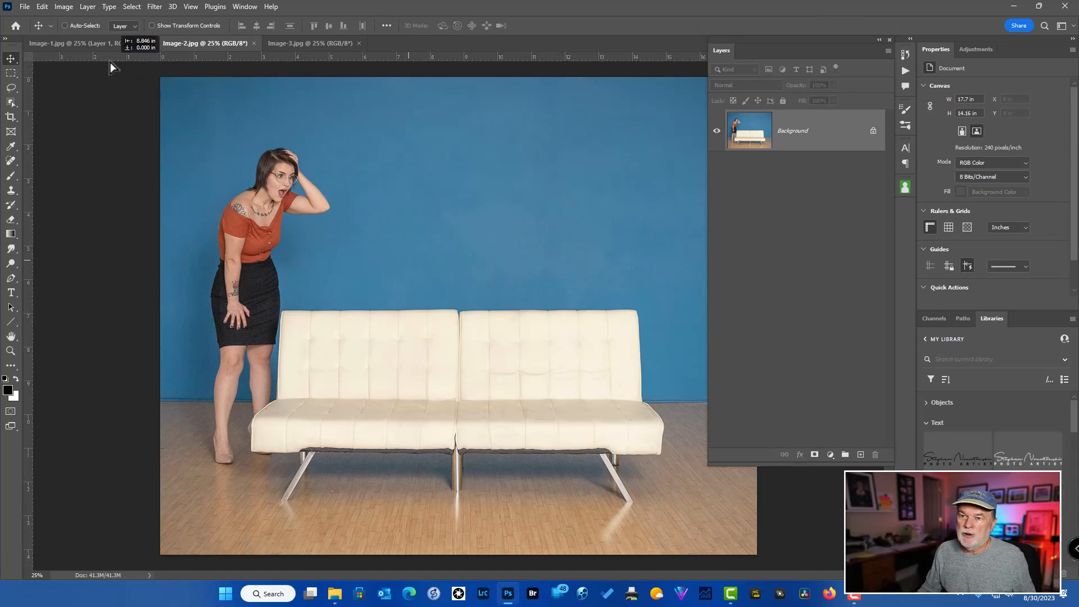
{"action": "left_click", "coordinate": [99, 42]}
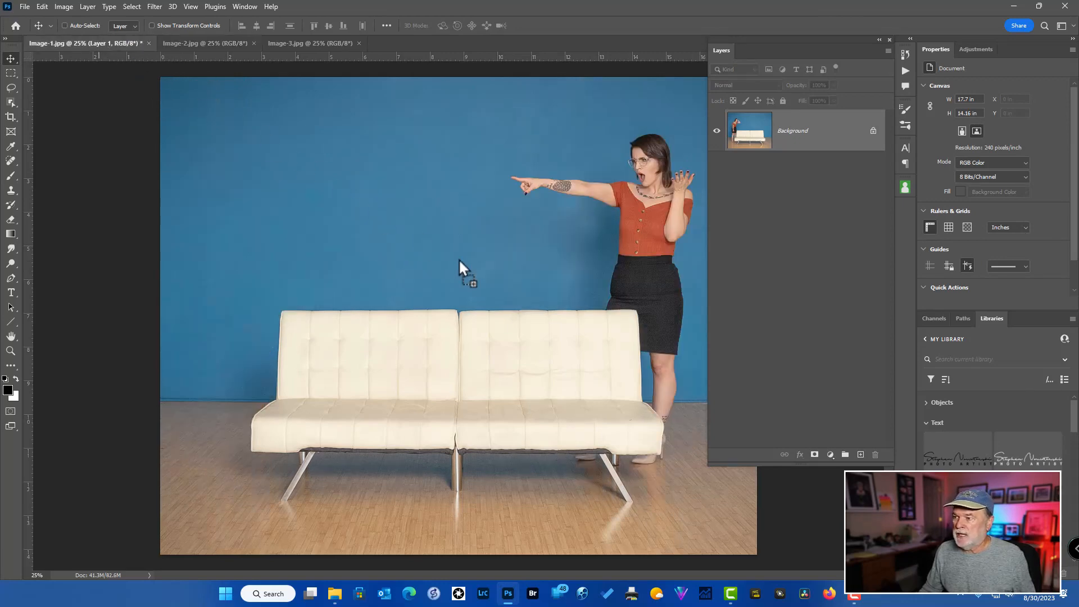
{"action": "left_click_drag", "start_coordinate": [458, 258], "coordinate": [457, 256]}
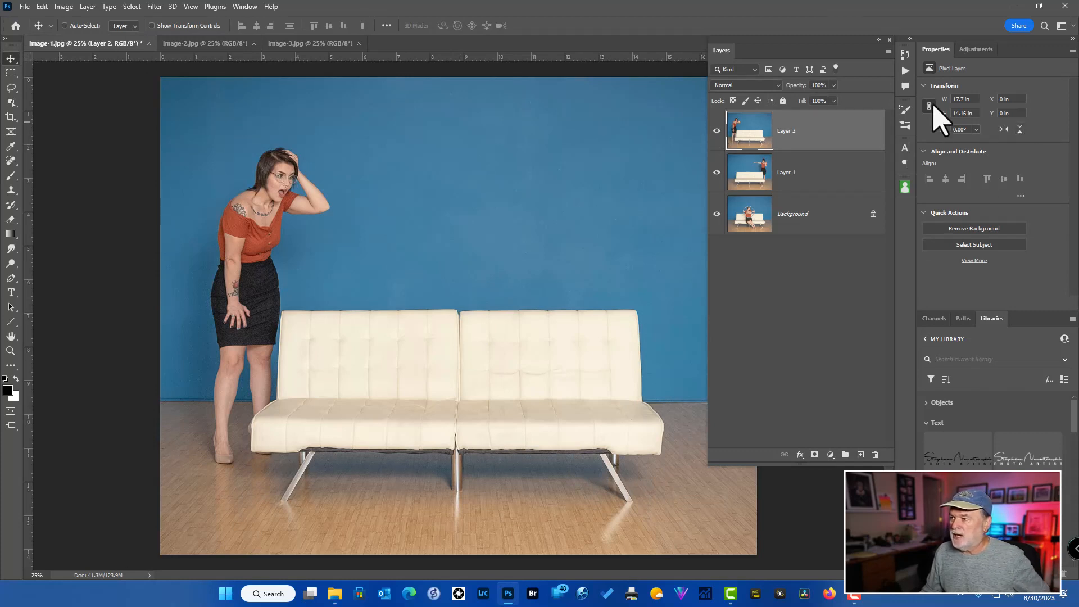
- Check the stacked photos by hiding Layer 2 and Layer 1 in turn and showing both again
{"action": "left_click", "coordinate": [717, 130]}
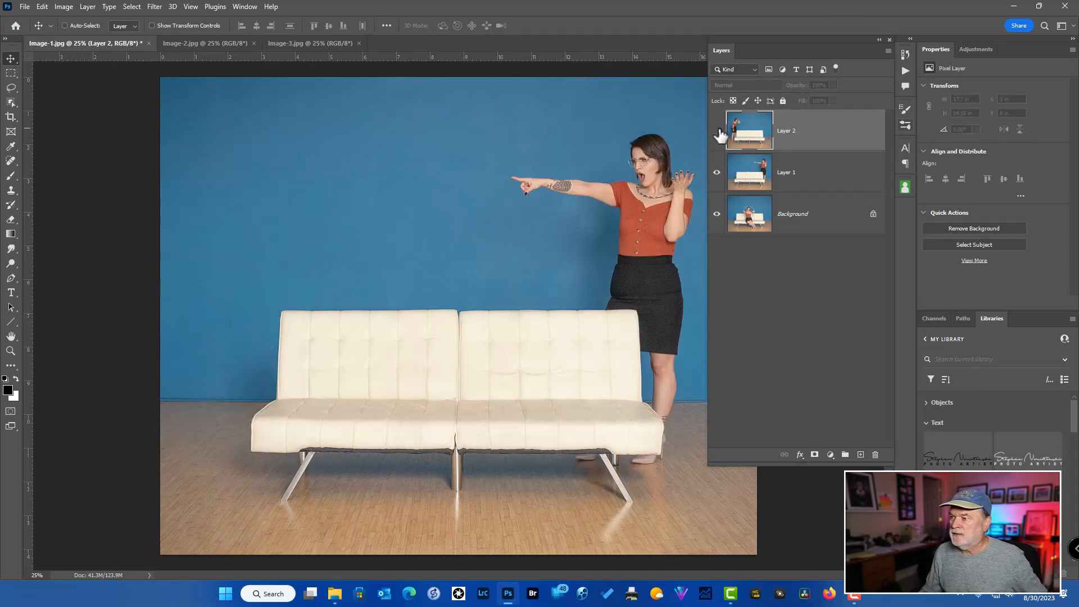
{"action": "left_click", "coordinate": [716, 173]}
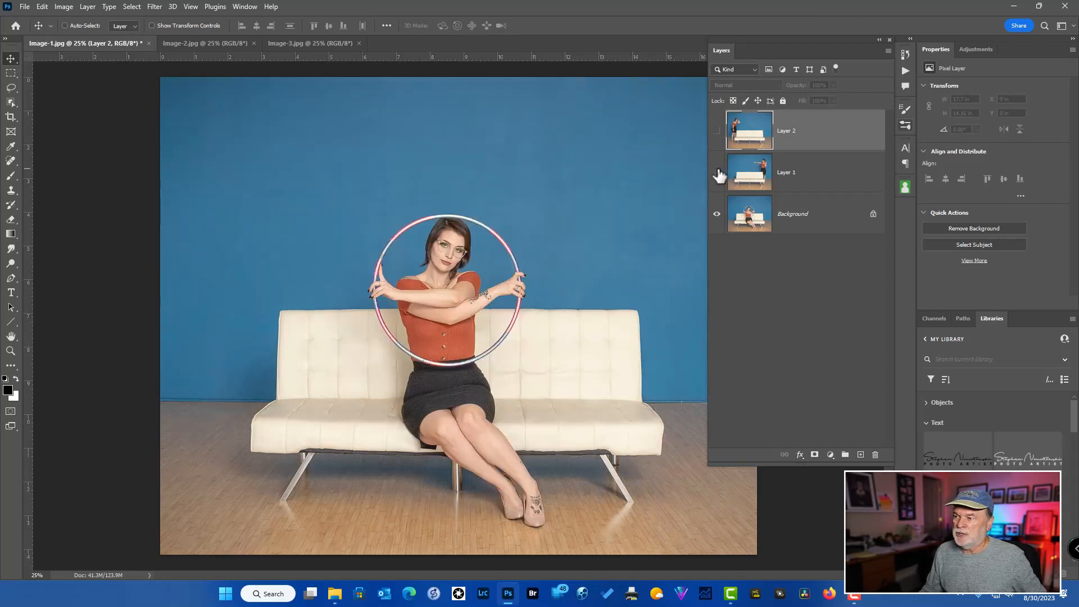
{"action": "left_click", "coordinate": [717, 173]}
{"action": "left_click", "coordinate": [717, 130]}
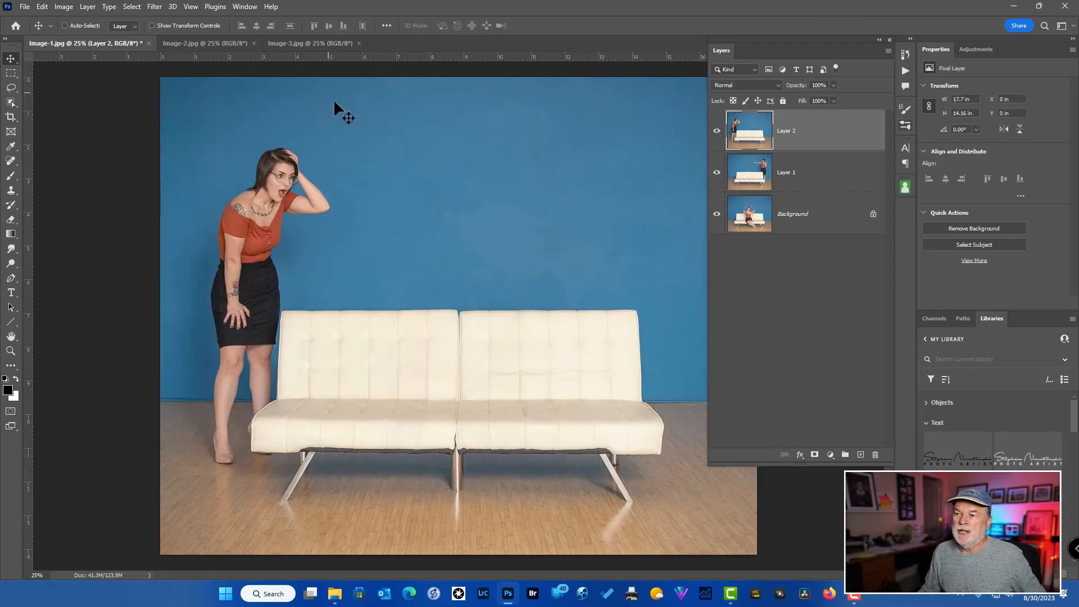
- Close the Image-3, Image-2 and Image-1 documents, discarding the layered changes in Image-1
{"action": "left_click", "coordinate": [358, 43]}
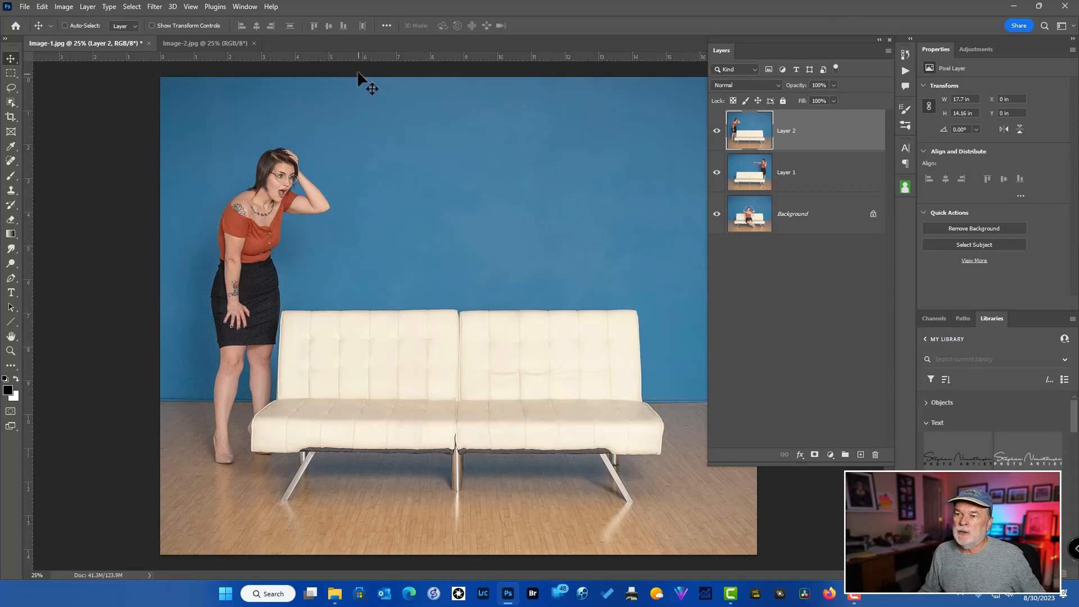
{"action": "left_click", "coordinate": [254, 44]}
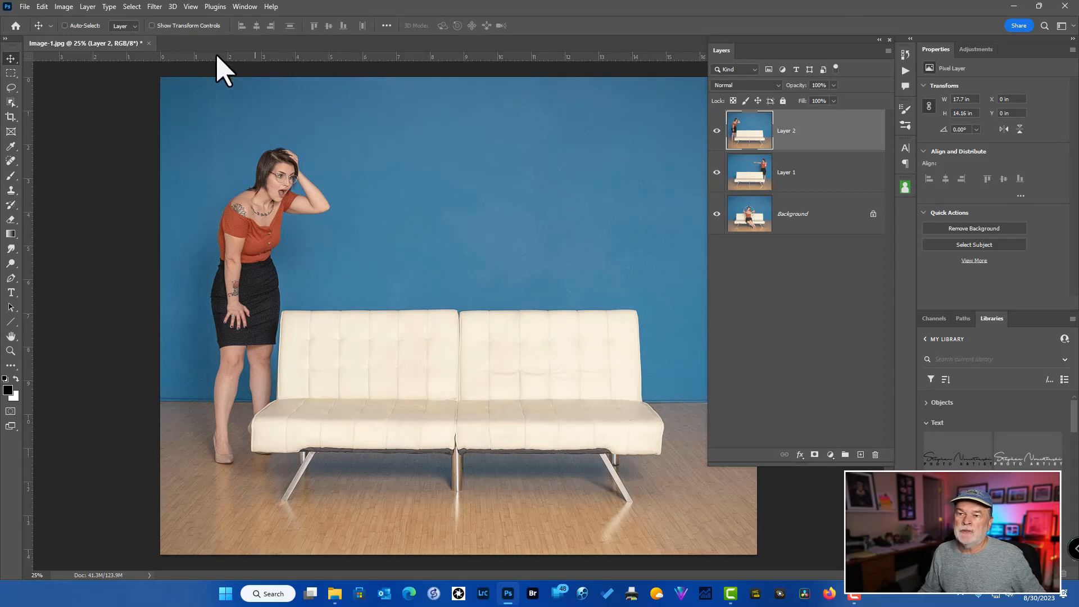
{"action": "left_click", "coordinate": [149, 43]}
{"action": "left_click", "coordinate": [535, 221]}
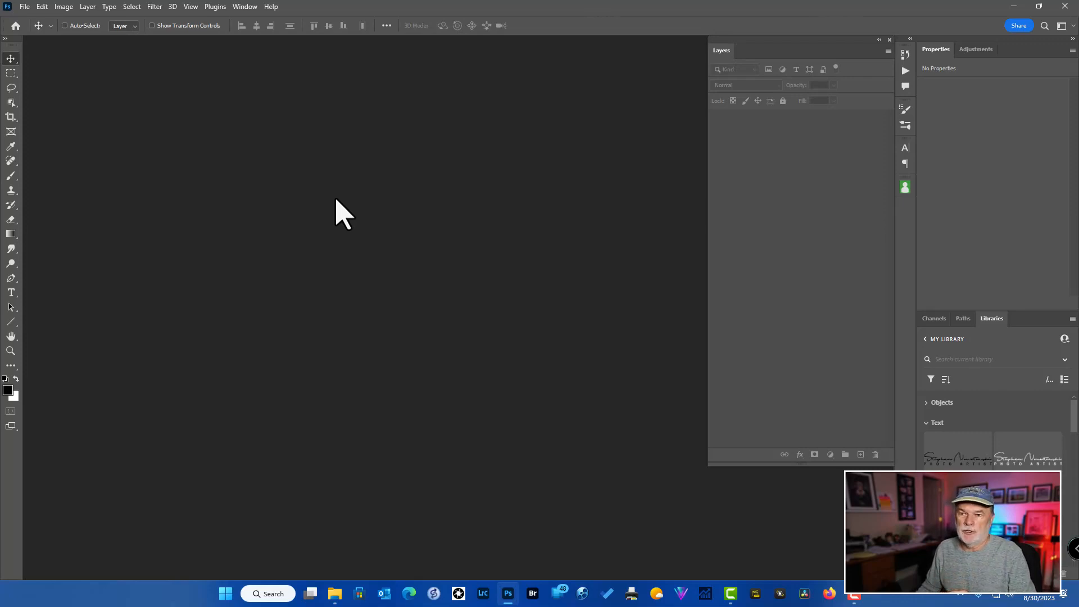
- Open Image-1.jpg, Image-2.jpg and Image-3.jpg together from the Multiplicity in Photography folder
{"action": "key", "text": "ctrl+o"}
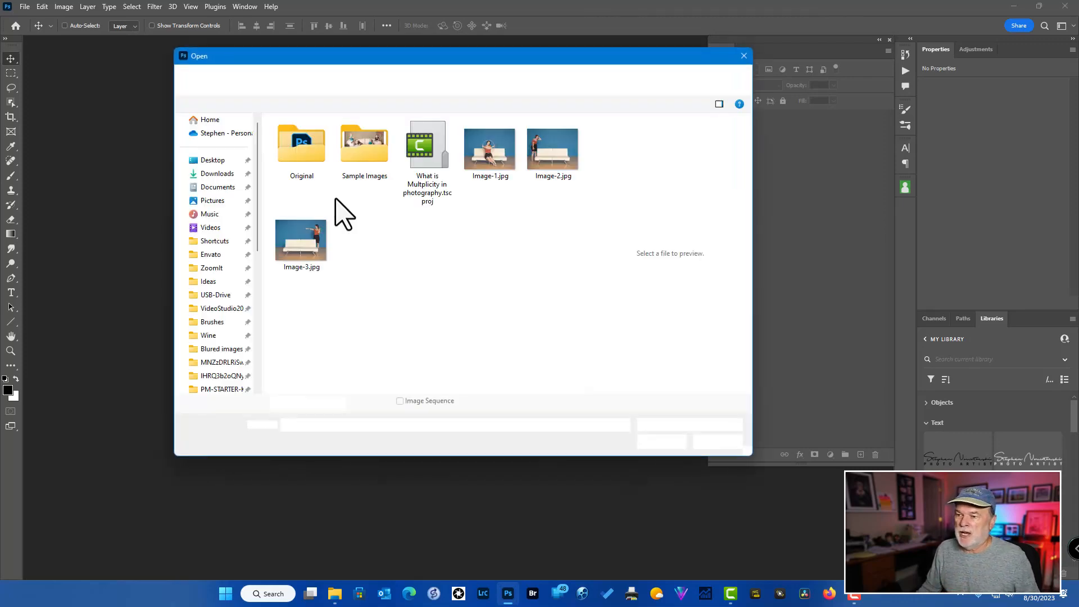
{"action": "left_click", "coordinate": [489, 168]}
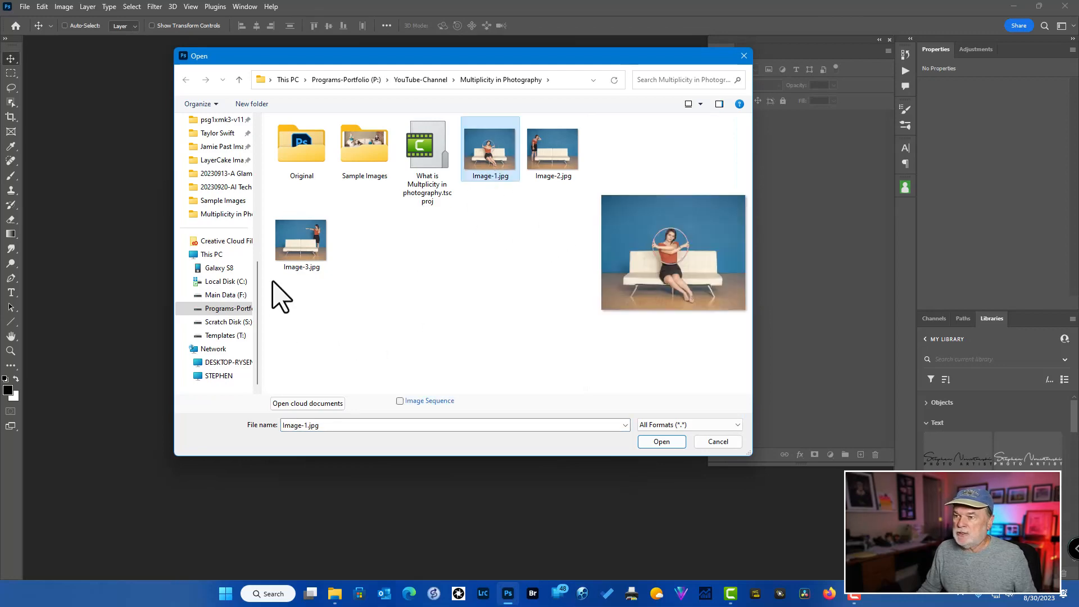
{"action": "left_click", "coordinate": [295, 256], "text": "shift"}
{"action": "left_click", "coordinate": [674, 443]}
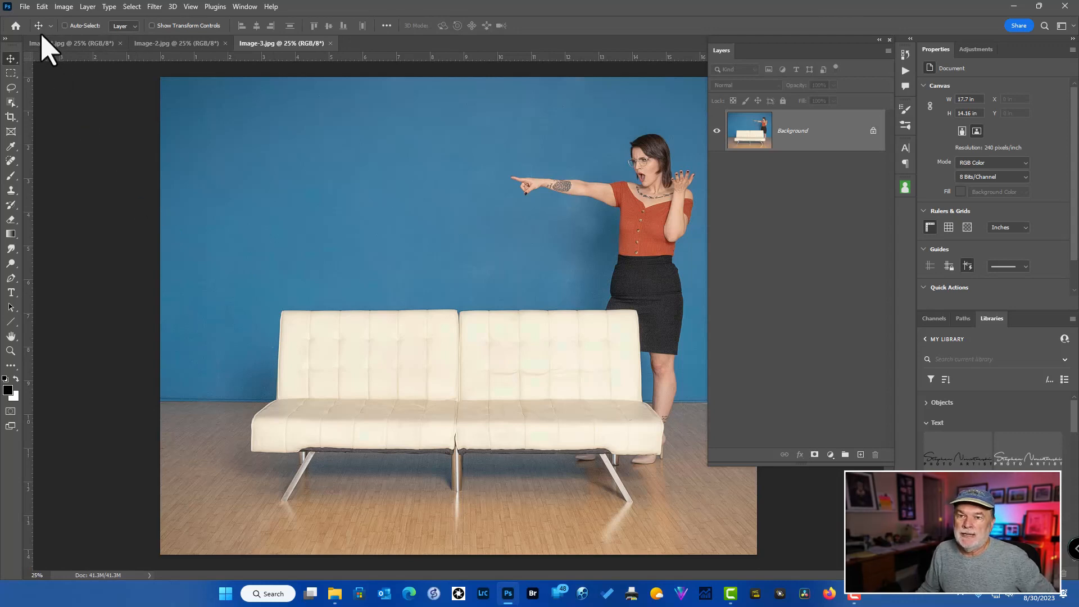
- Run the Load Files into Stack script with all open files to combine the three photos as layers in one new document
{"action": "left_click", "coordinate": [25, 7]}
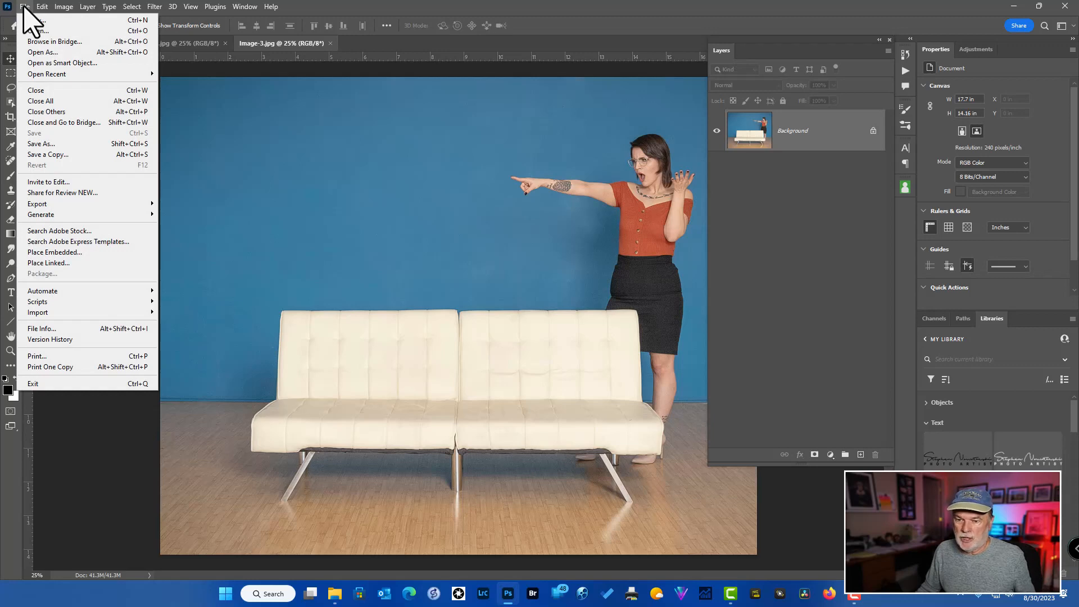
{"action": "mouse_move", "coordinate": [71, 302]}
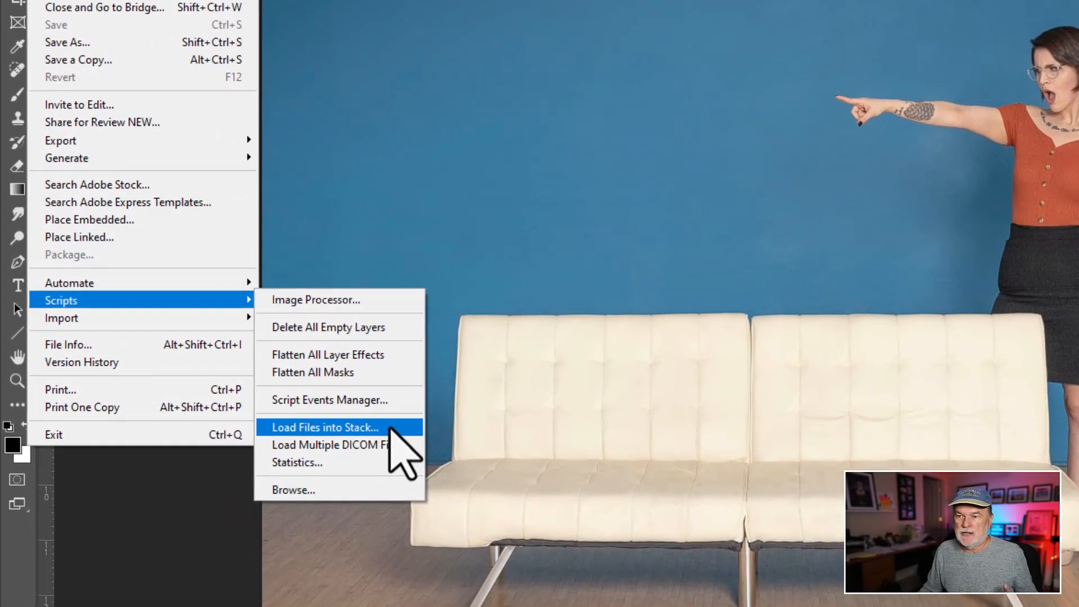
{"action": "left_click", "coordinate": [389, 427]}
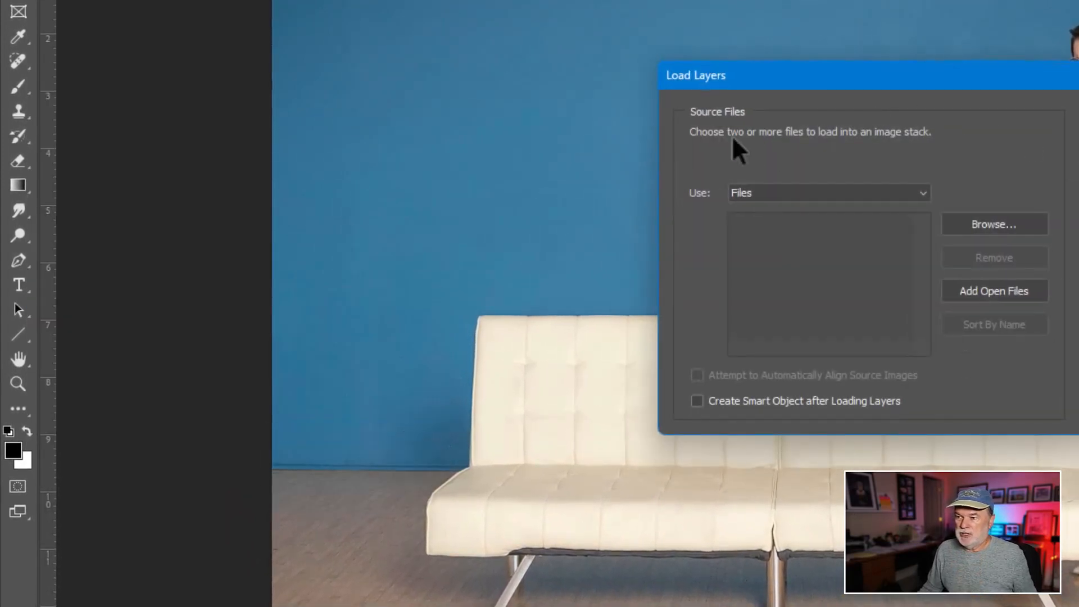
{"action": "left_click_drag", "start_coordinate": [854, 69], "coordinate": [888, 50]}
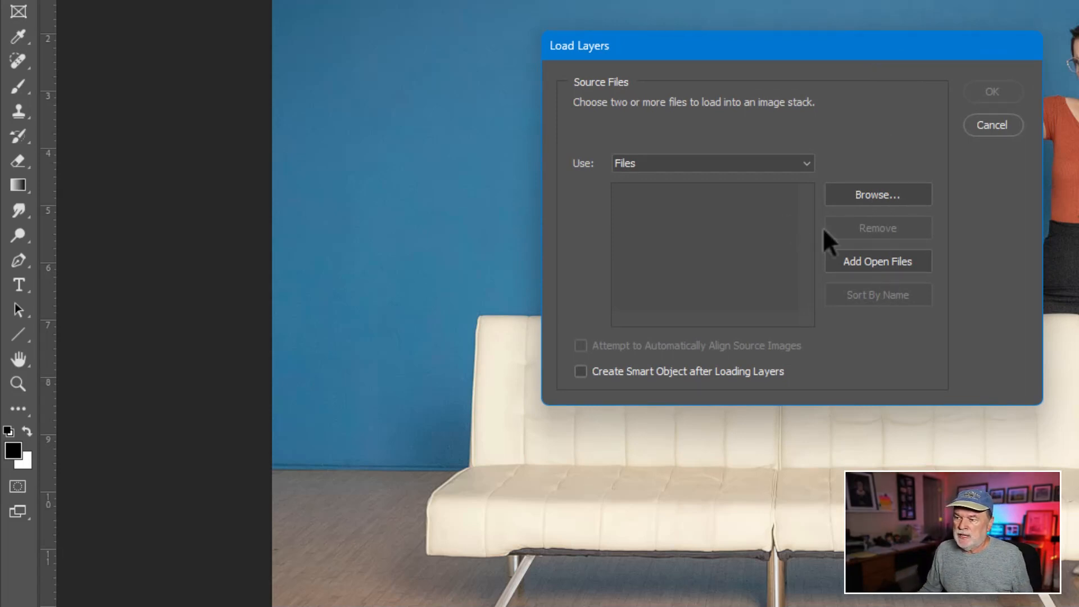
{"action": "left_click", "coordinate": [891, 259]}
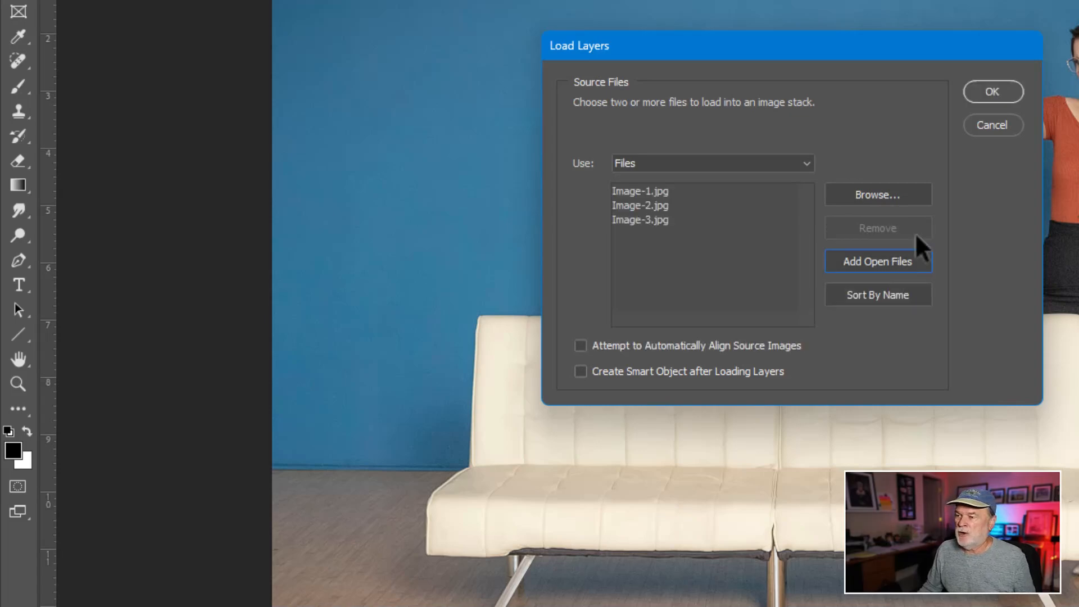
{"action": "left_click", "coordinate": [980, 92]}
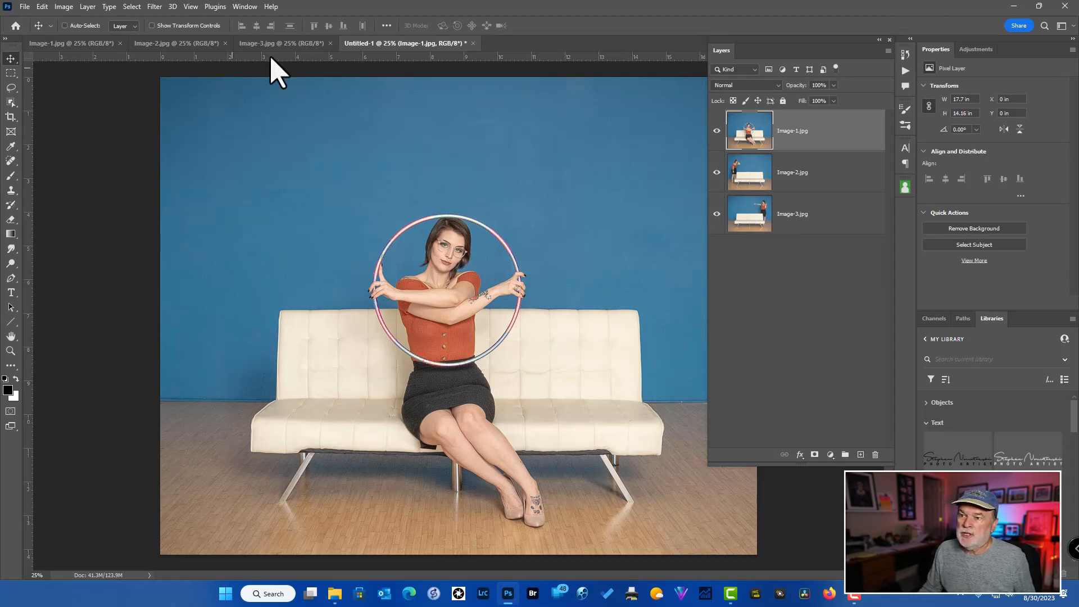
- Close the separate Image-3, Image-2 and Image-1 documents, keeping only the layered document open
{"action": "left_click", "coordinate": [325, 44]}
{"action": "left_click", "coordinate": [330, 44]}
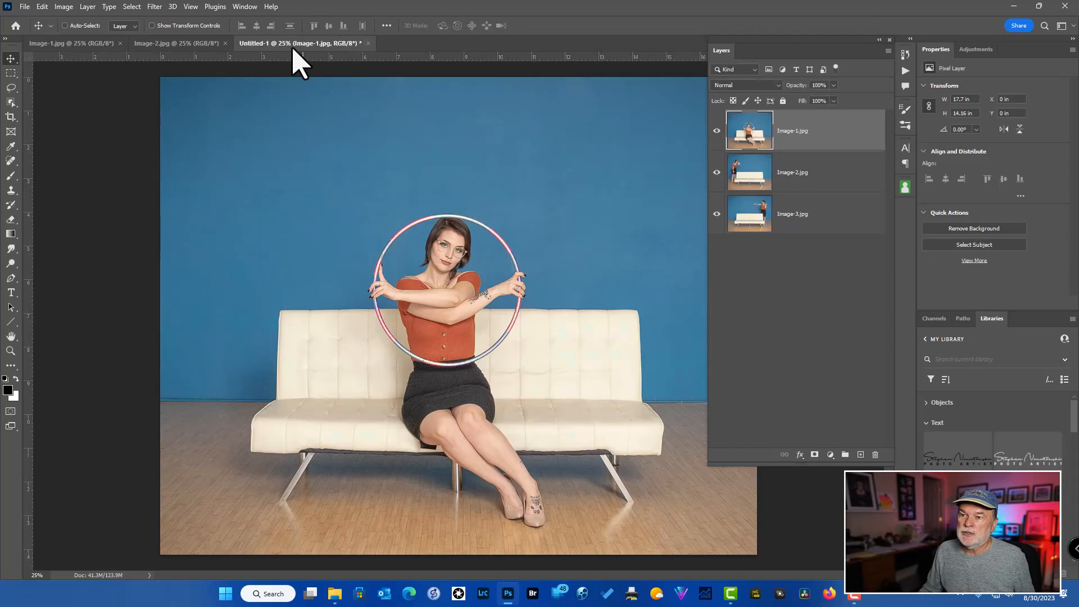
{"action": "left_click", "coordinate": [219, 45]}
{"action": "left_click", "coordinate": [224, 44]}
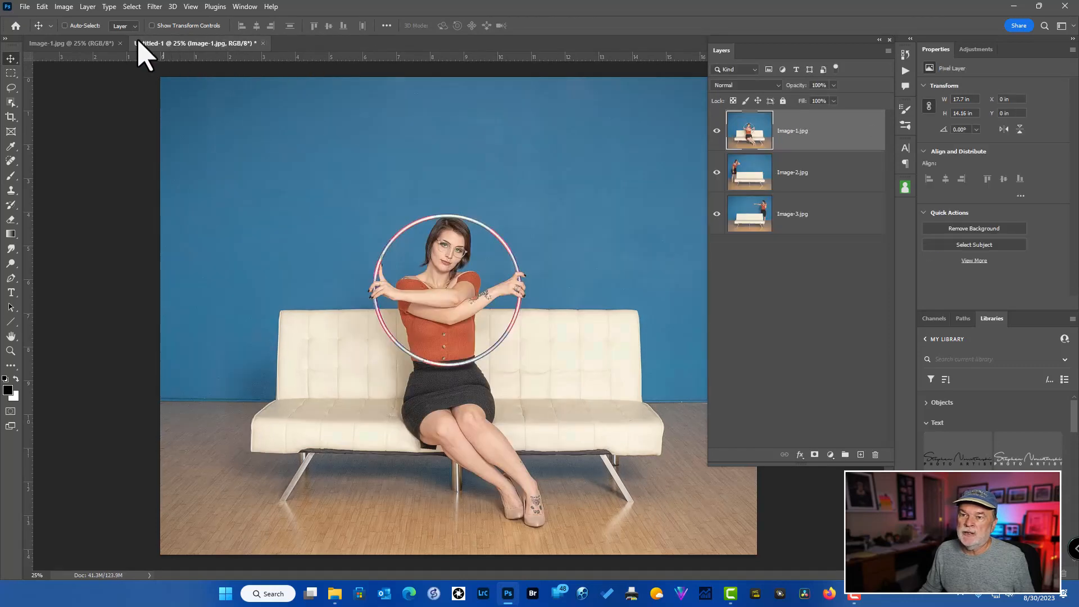
{"action": "left_click", "coordinate": [110, 45]}
{"action": "left_click", "coordinate": [119, 43]}
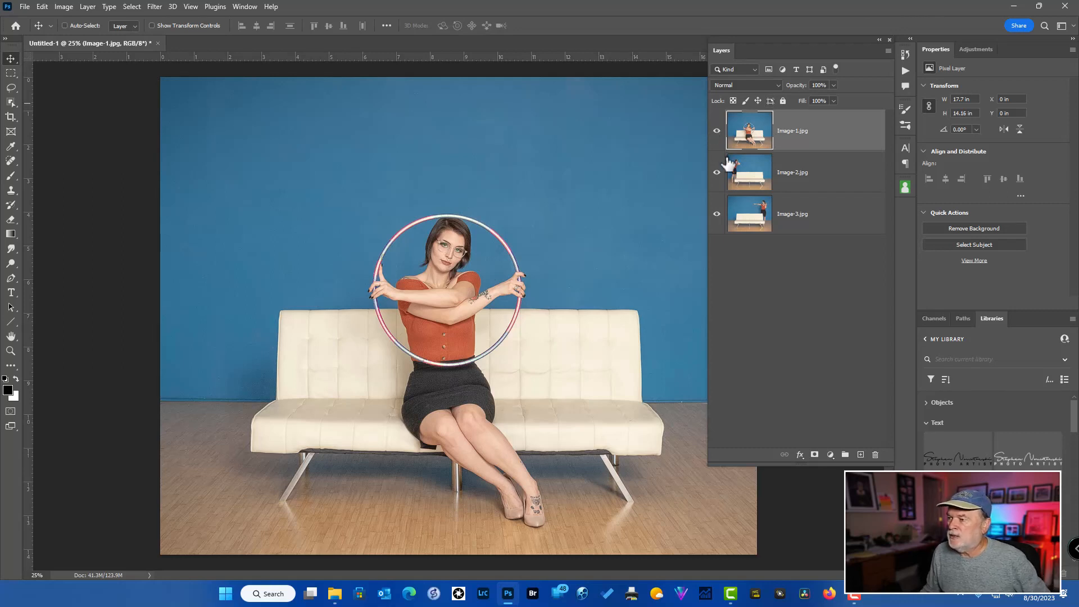
- Hide the Image-1.jpg layer and add a white layer mask to the Image-2.jpg layer
{"action": "left_click", "coordinate": [717, 131]}
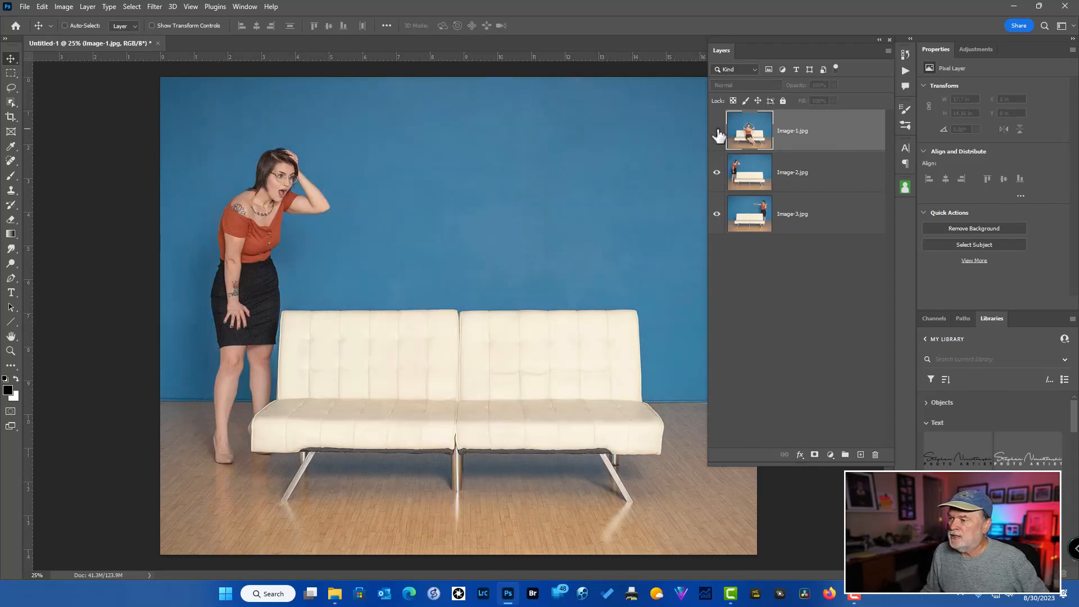
{"action": "left_click", "coordinate": [716, 173]}
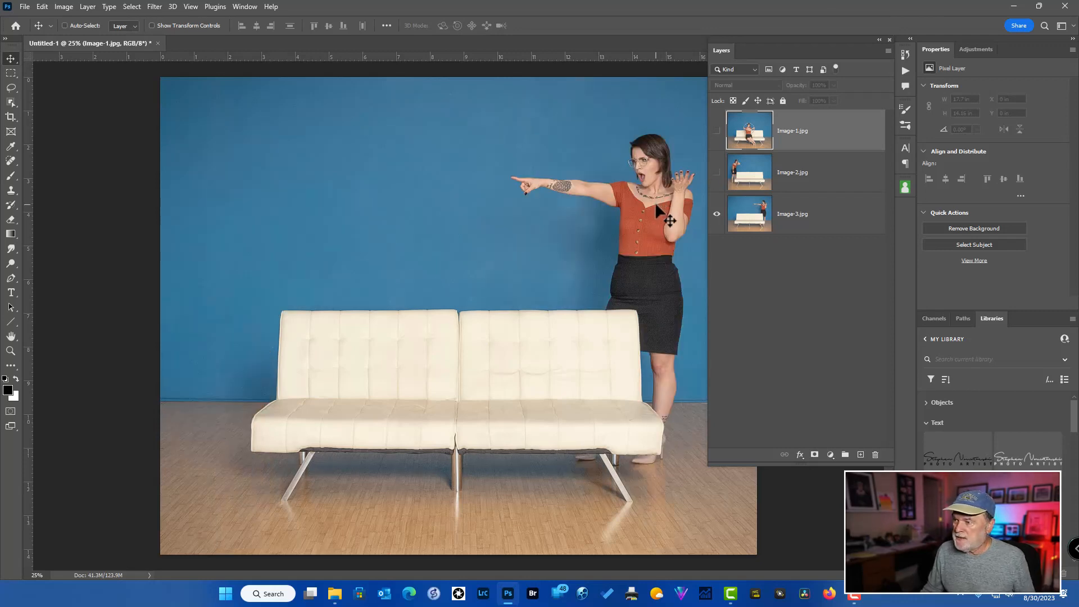
{"action": "left_click", "coordinate": [717, 174]}
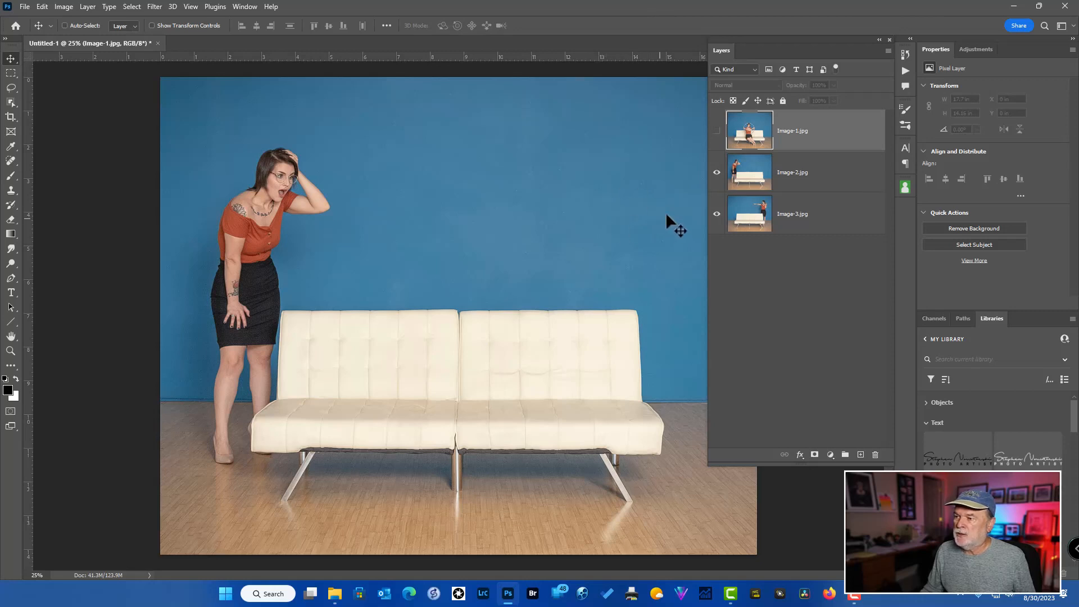
{"action": "left_click", "coordinate": [752, 174]}
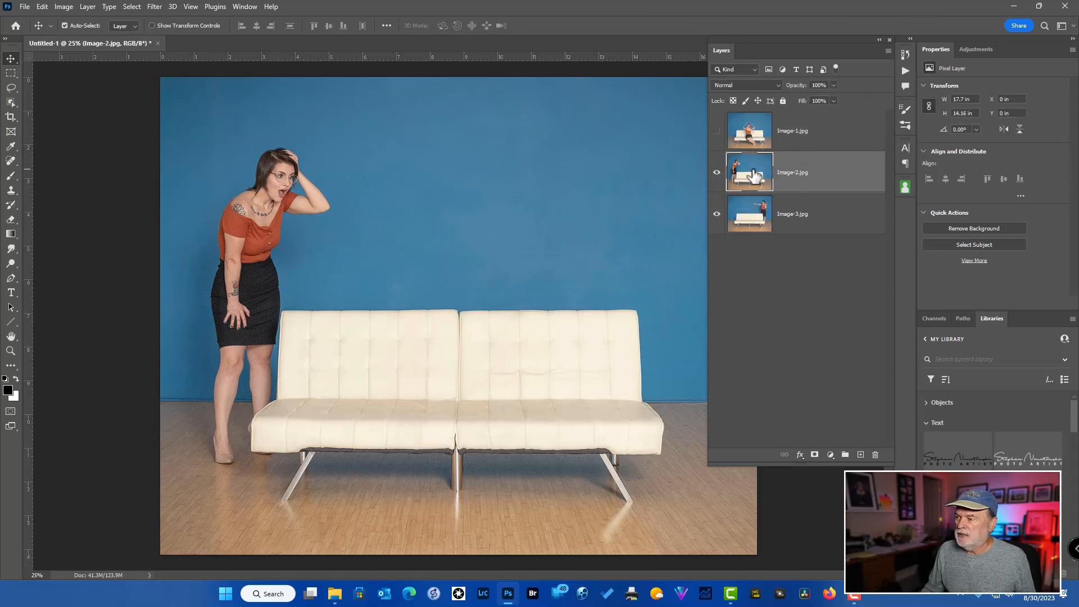
{"action": "left_click", "coordinate": [815, 454]}
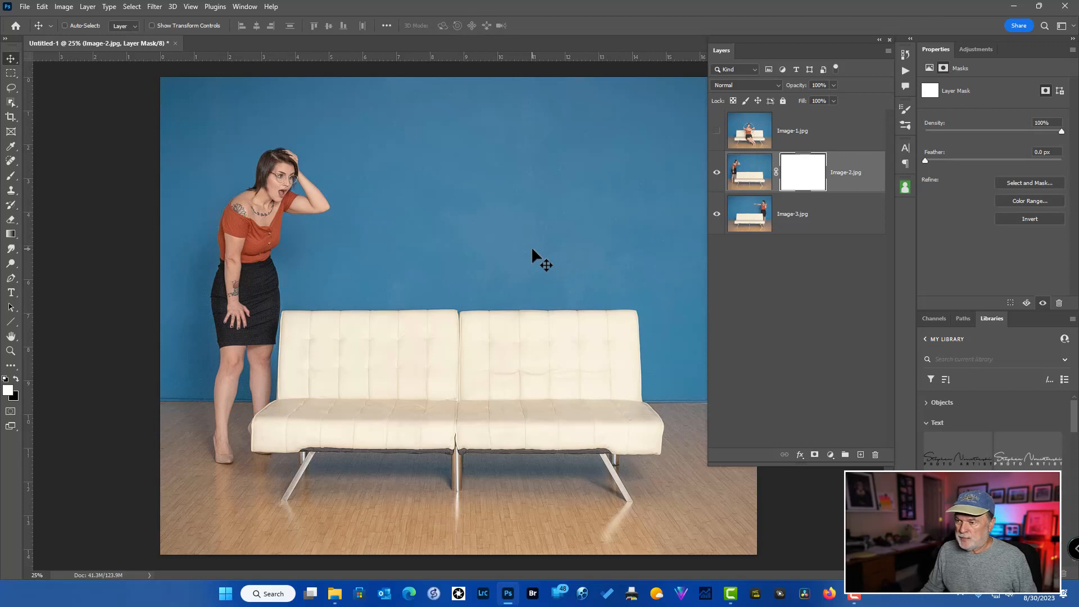
- Paint the Image-2.jpg mask with a large black Brush at 100% opacity to reveal the woman pointing from behind the sofa's far end
{"action": "key", "text": "b"}
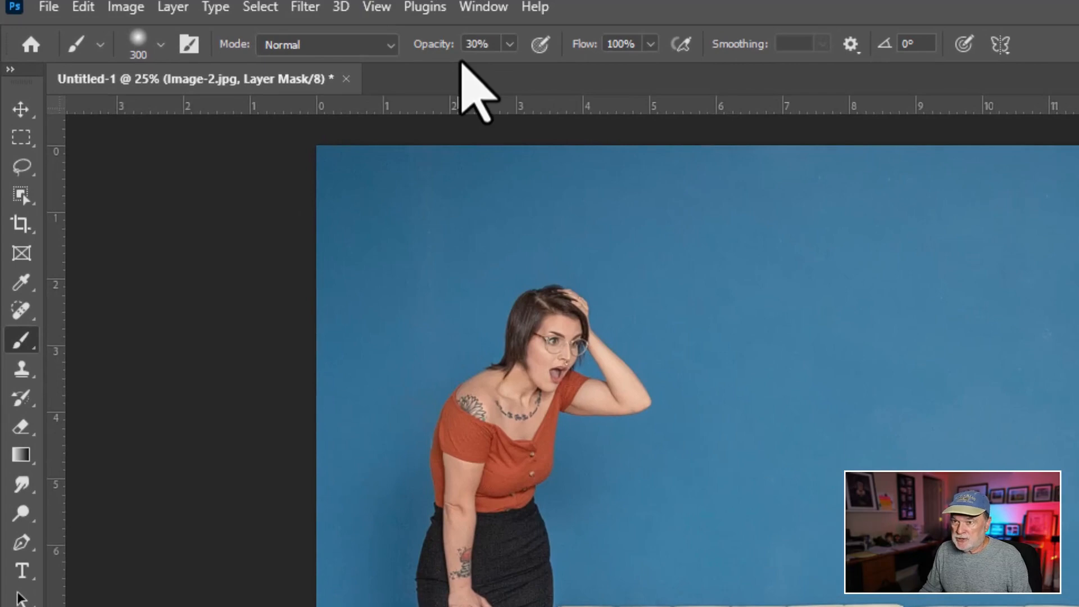
{"action": "key", "text": "0"}
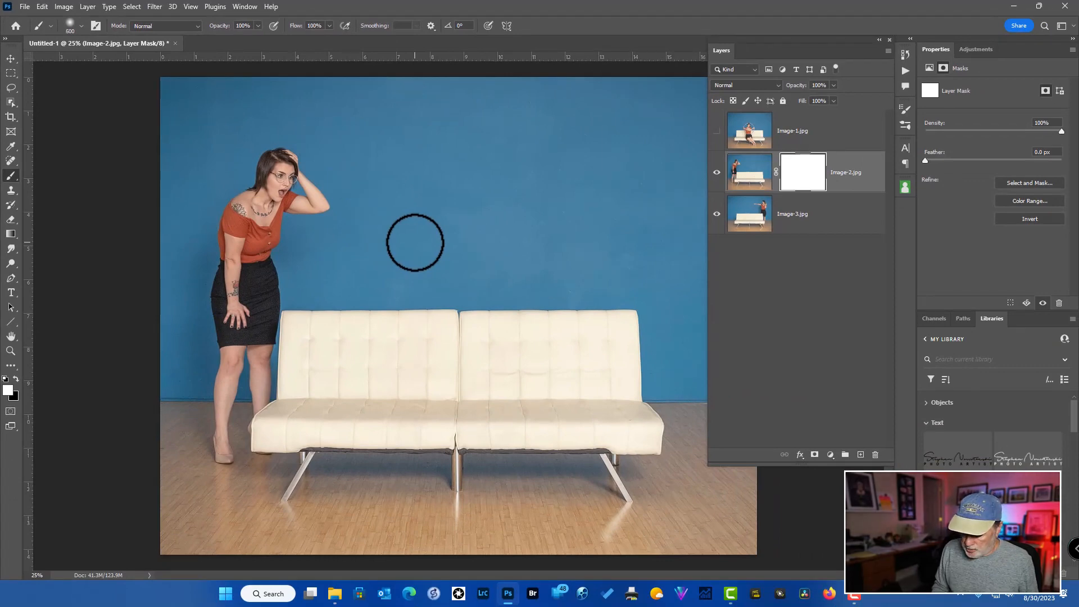
{"action": "key", "text": "]"}
{"action": "key", "text": "]"}
{"action": "key", "text": "]"}
{"action": "key", "text": "]"}
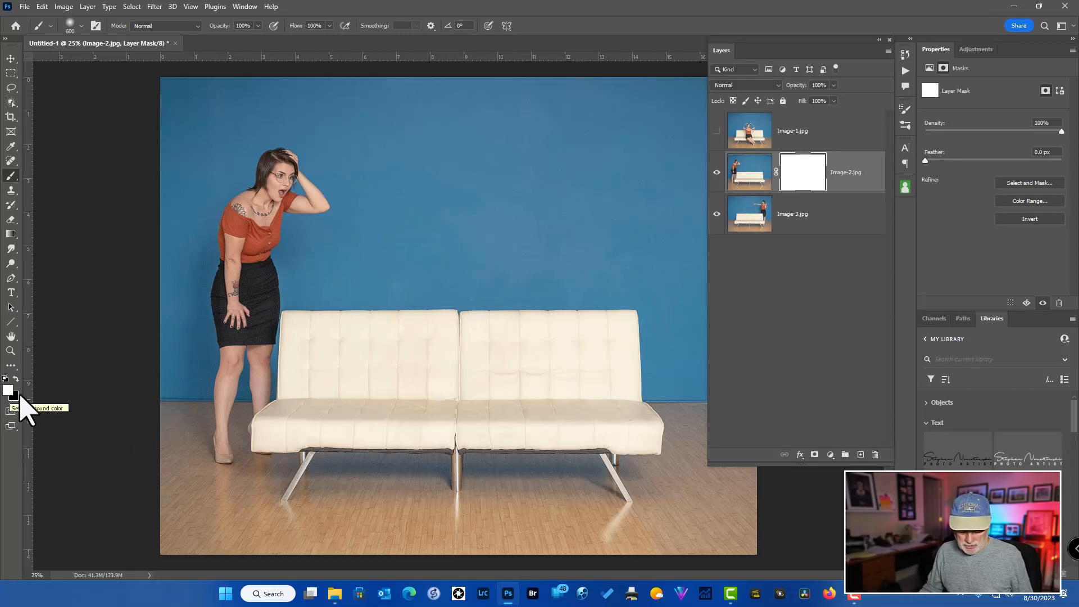
{"action": "key", "text": "x"}
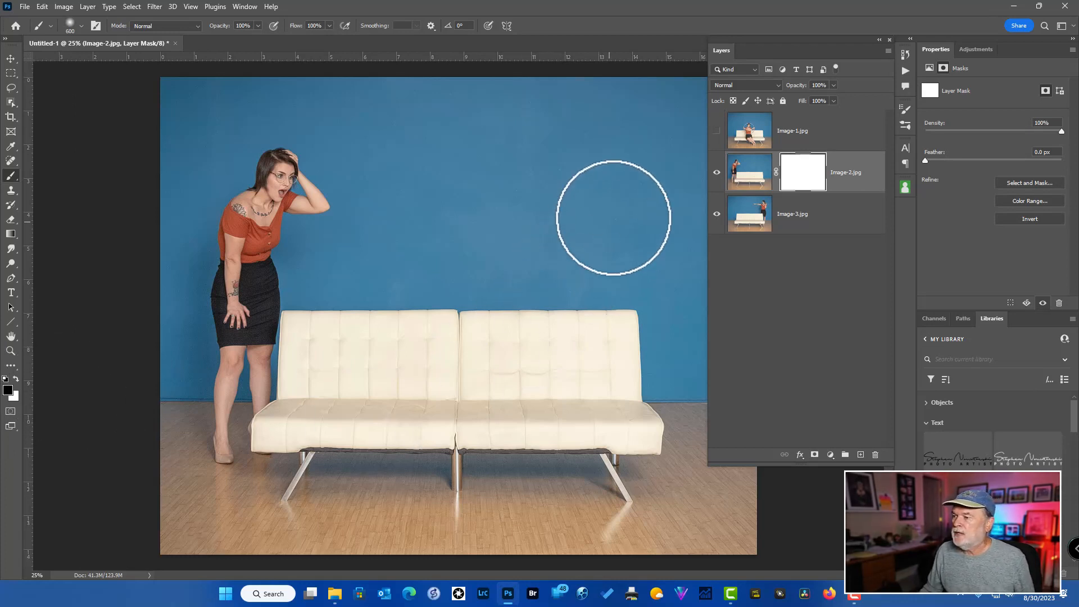
{"action": "mouse_move", "coordinate": [627, 205]}
{"action": "left_mouse_down"}
{"action": "mouse_move", "coordinate": [632, 256]}
{"action": "mouse_move", "coordinate": [656, 175]}
{"action": "left_mouse_up"}
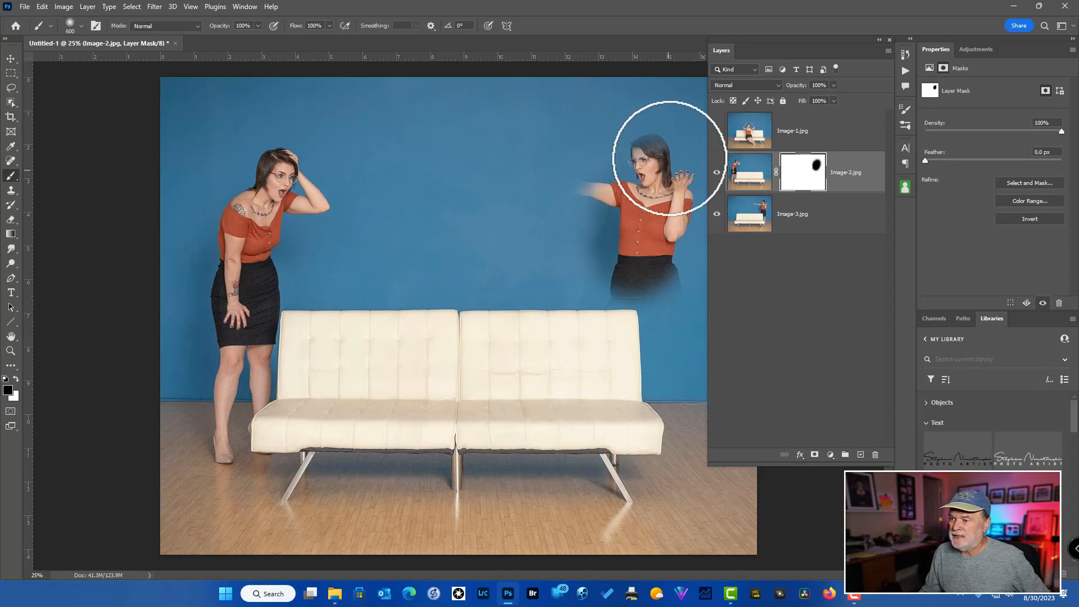
{"action": "mouse_move", "coordinate": [669, 161]}
{"action": "left_mouse_down"}
{"action": "mouse_move", "coordinate": [603, 144]}
{"action": "mouse_move", "coordinate": [532, 206]}
{"action": "left_mouse_up"}
{"action": "mouse_move", "coordinate": [703, 174]}
{"action": "left_mouse_down"}
{"action": "mouse_move", "coordinate": [700, 333]}
{"action": "mouse_move", "coordinate": [622, 363]}
{"action": "mouse_move", "coordinate": [621, 306]}
{"action": "mouse_move", "coordinate": [640, 445]}
{"action": "left_mouse_up"}
{"action": "mouse_move", "coordinate": [654, 324]}
{"action": "left_mouse_down"}
{"action": "mouse_move", "coordinate": [597, 414]}
{"action": "mouse_move", "coordinate": [633, 534]}
{"action": "mouse_move", "coordinate": [641, 450]}
{"action": "mouse_move", "coordinate": [655, 484]}
{"action": "mouse_move", "coordinate": [650, 517]}
{"action": "mouse_move", "coordinate": [607, 433]}
{"action": "left_mouse_up"}
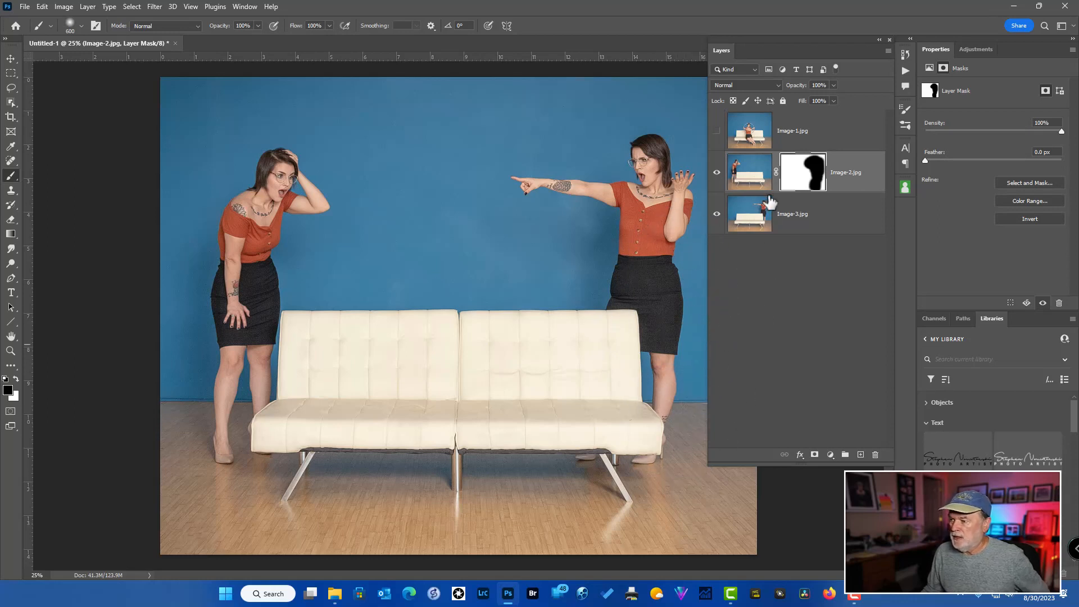
- Compare the composite with the Image-2.jpg layer mask disabled and enabled
{"action": "left_click", "coordinate": [798, 182], "text": "shift"}
{"action": "left_click", "coordinate": [798, 182], "text": "shift"}
{"action": "left_click", "coordinate": [798, 182], "text": "shift"}
{"action": "left_click", "coordinate": [797, 181], "text": "shift"}
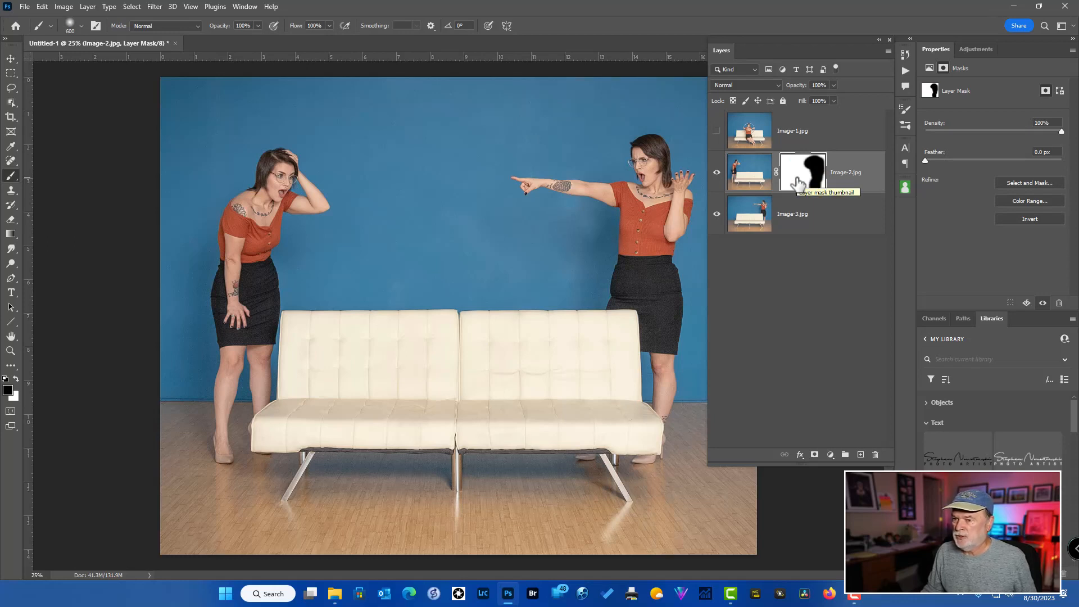
{"action": "left_click", "coordinate": [798, 181], "text": "shift"}
{"action": "left_click", "coordinate": [797, 181], "text": "shift"}
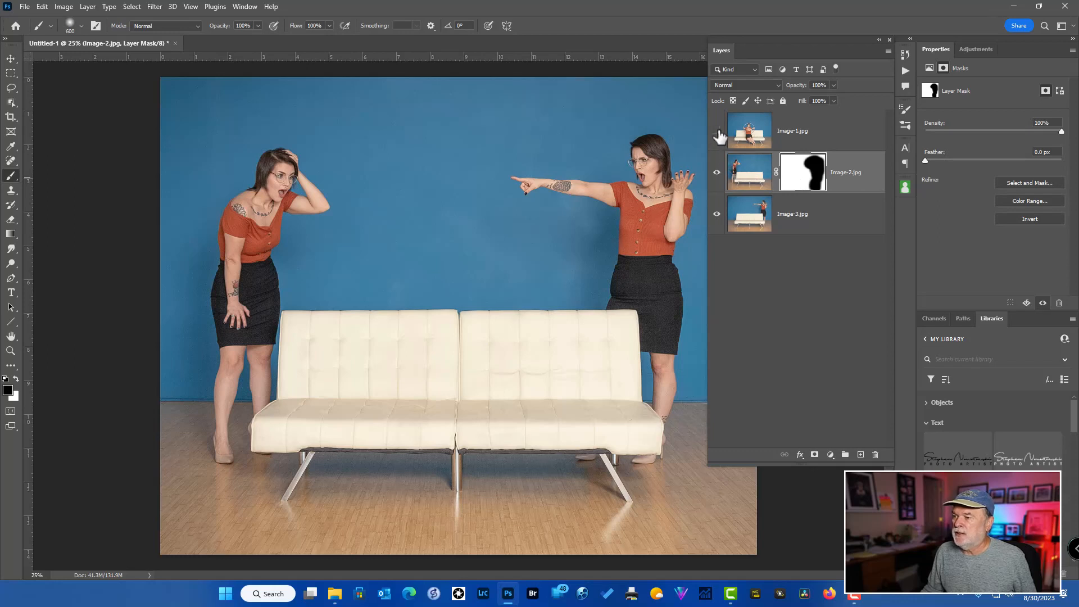
- Show the Image-1.jpg layer and add a black layer mask to it that hides all its content
{"action": "left_click", "coordinate": [717, 131]}
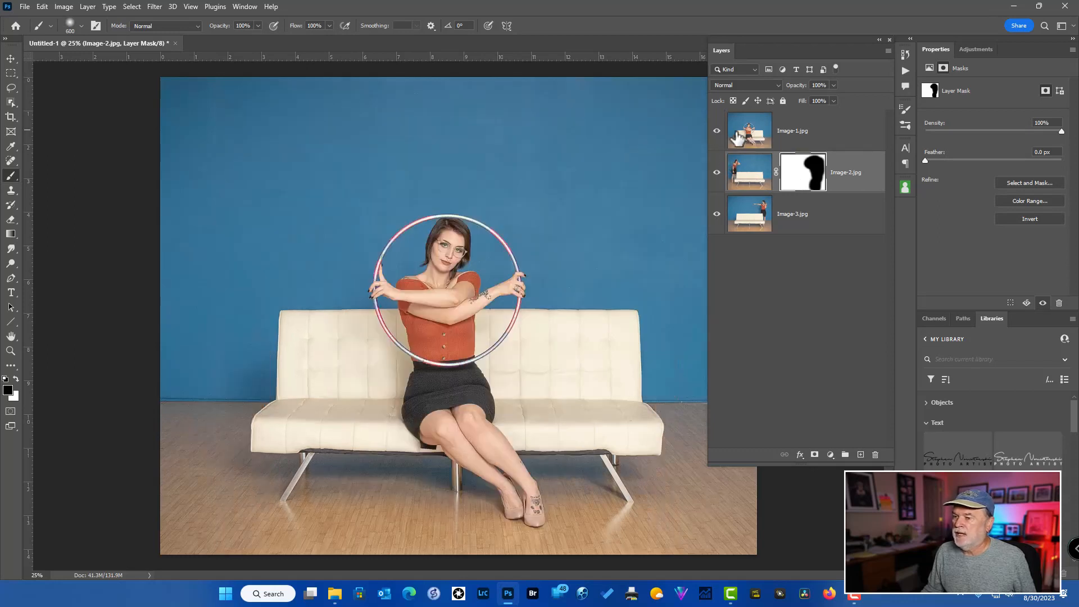
{"action": "left_click", "coordinate": [751, 134]}
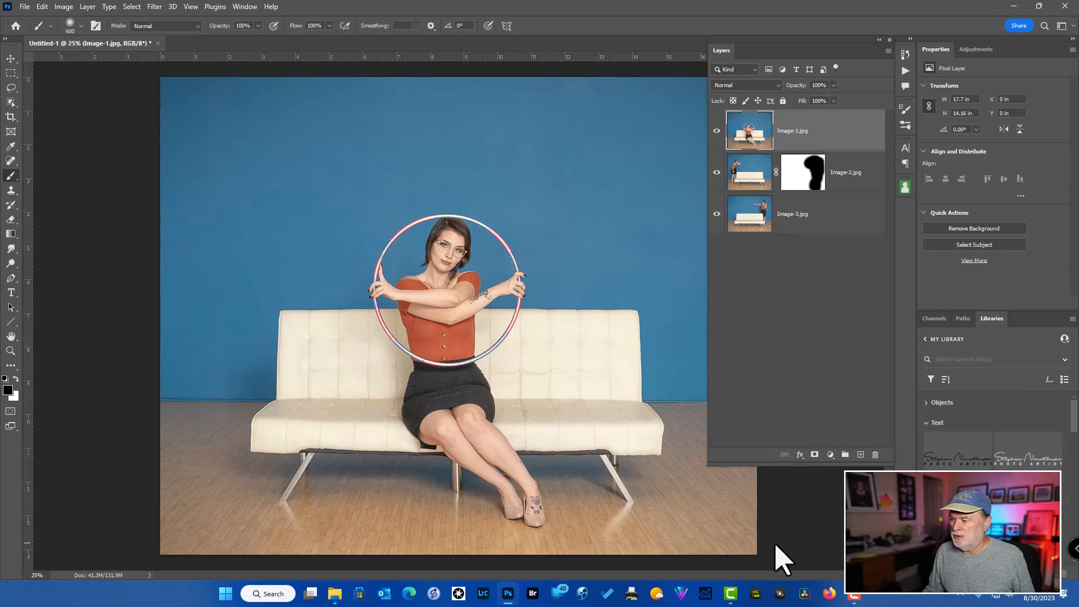
{"action": "left_click", "coordinate": [815, 455], "text": "alt"}
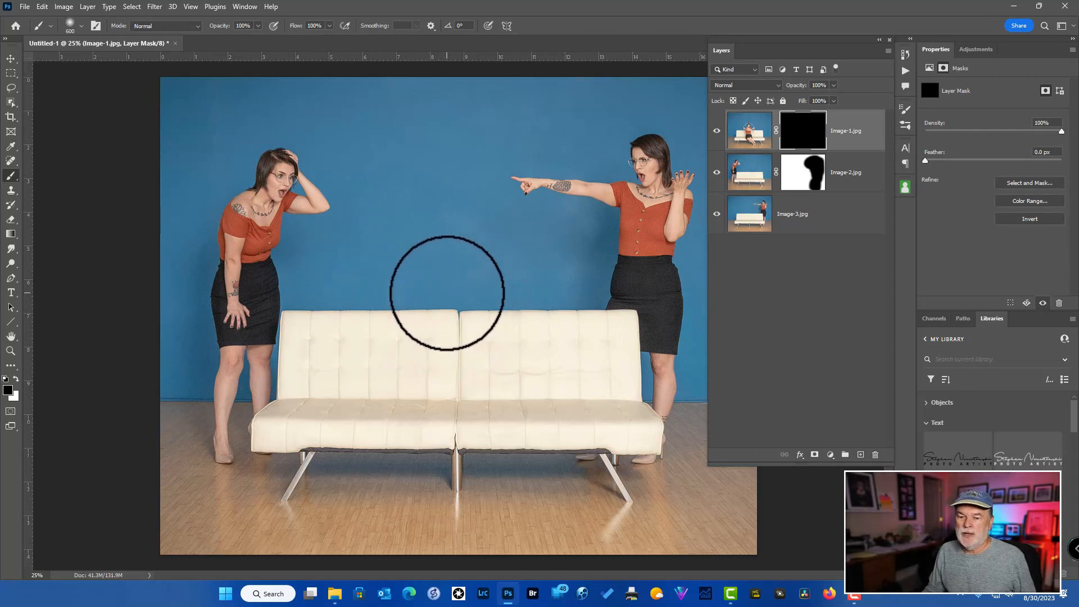
- Paint white on the Image-1.jpg mask over the sofa's middle to reveal the seated woman with the hoop, and compare with the layer hidden
{"action": "key", "text": "x"}
{"action": "mouse_move", "coordinate": [446, 293]}
{"action": "left_mouse_down"}
{"action": "mouse_move", "coordinate": [441, 223]}
{"action": "mouse_move", "coordinate": [425, 313]}
{"action": "mouse_move", "coordinate": [472, 264]}
{"action": "mouse_move", "coordinate": [417, 238]}
{"action": "mouse_move", "coordinate": [370, 318]}
{"action": "mouse_move", "coordinate": [467, 352]}
{"action": "mouse_move", "coordinate": [507, 259]}
{"action": "mouse_move", "coordinate": [441, 234]}
{"action": "mouse_move", "coordinate": [359, 297]}
{"action": "mouse_move", "coordinate": [453, 373]}
{"action": "mouse_move", "coordinate": [482, 274]}
{"action": "mouse_move", "coordinate": [426, 445]}
{"action": "mouse_move", "coordinate": [473, 384]}
{"action": "mouse_move", "coordinate": [441, 451]}
{"action": "mouse_move", "coordinate": [496, 501]}
{"action": "mouse_move", "coordinate": [496, 534]}
{"action": "mouse_move", "coordinate": [547, 502]}
{"action": "mouse_move", "coordinate": [550, 540]}
{"action": "left_mouse_up"}
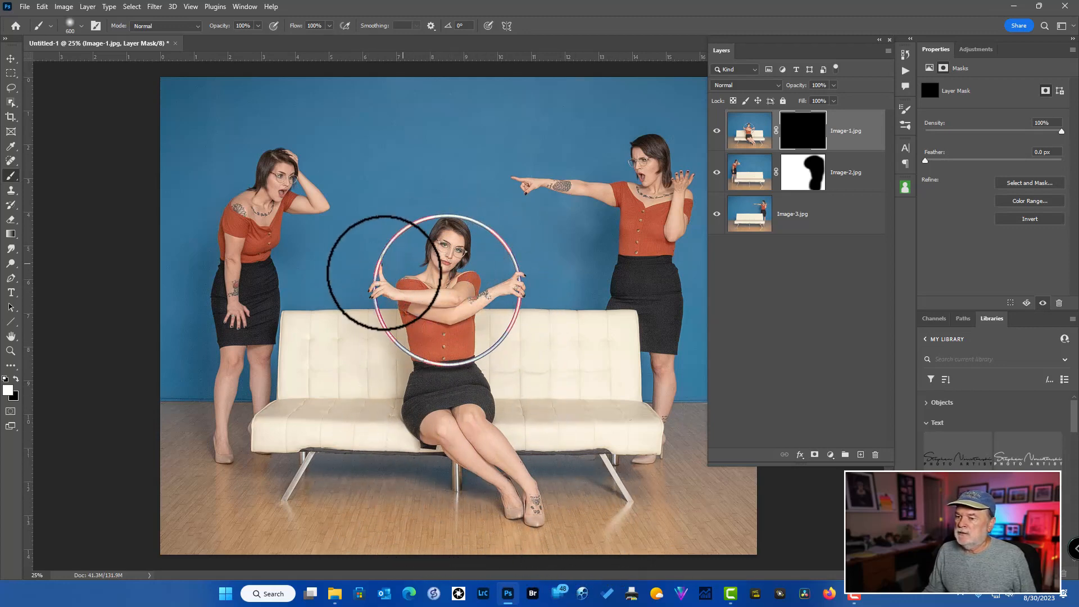
{"action": "left_click", "coordinate": [717, 132]}
{"action": "left_click", "coordinate": [718, 132]}
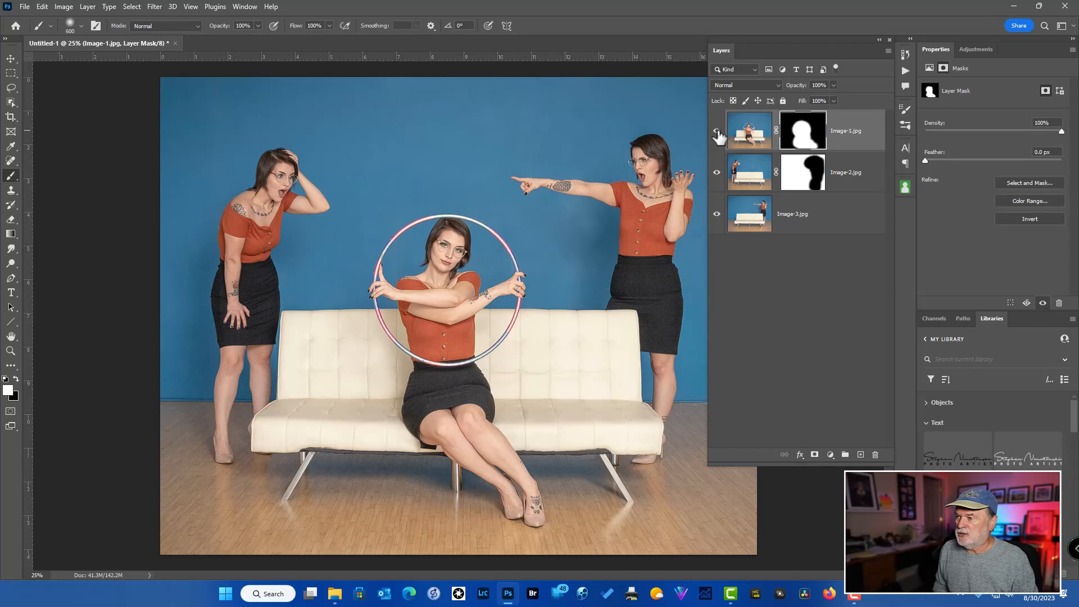
- Stamp all visible layers into a new merged layer above Image-1.jpg
{"action": "left_click", "coordinate": [753, 137]}
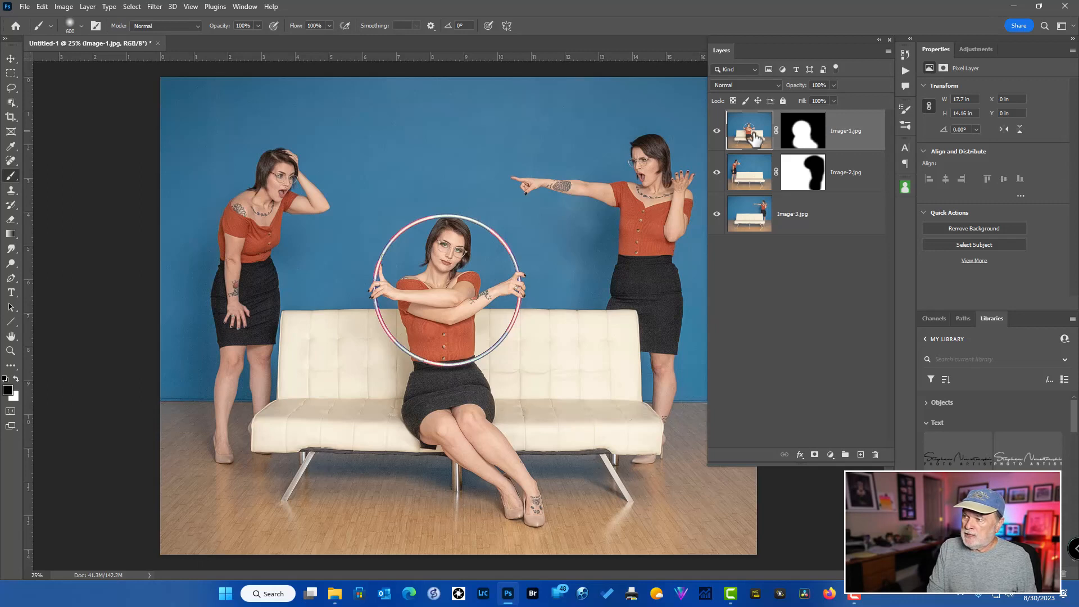
{"action": "key", "text": "ctrl+shift+alt+e"}
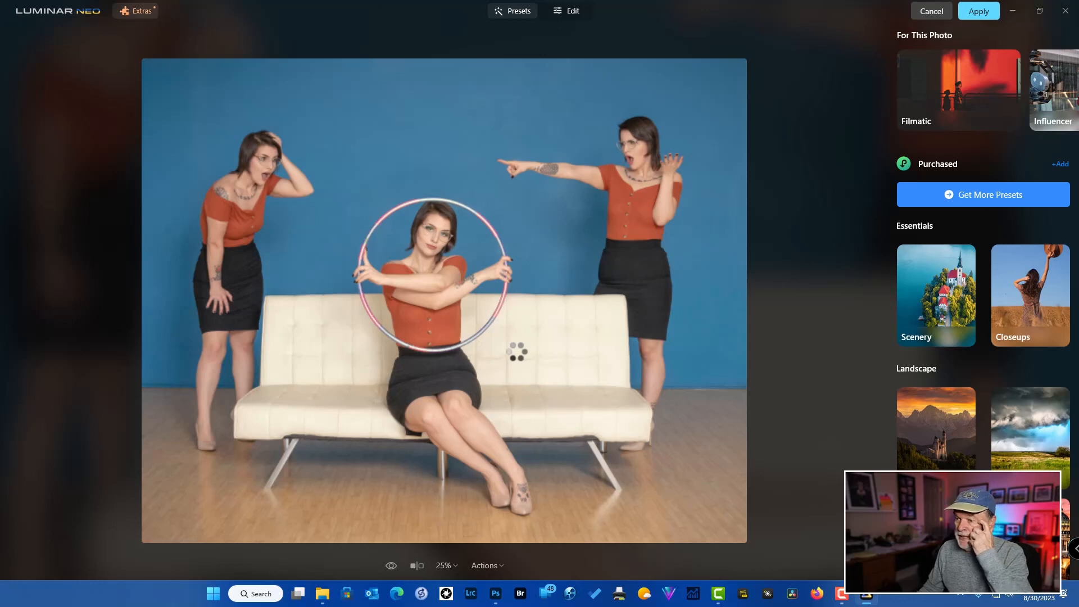
- In Luminar Neo, apply the Focus preset from the Closeups collection and add a vignette with an amount of -36
{"action": "left_click", "coordinate": [1023, 308]}
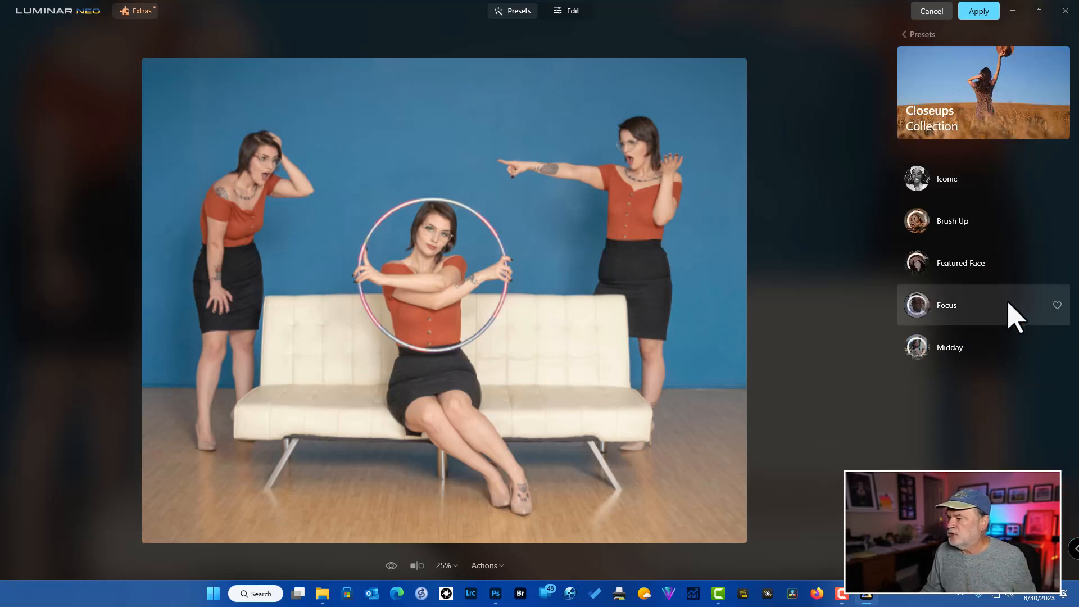
{"action": "left_click", "coordinate": [928, 309]}
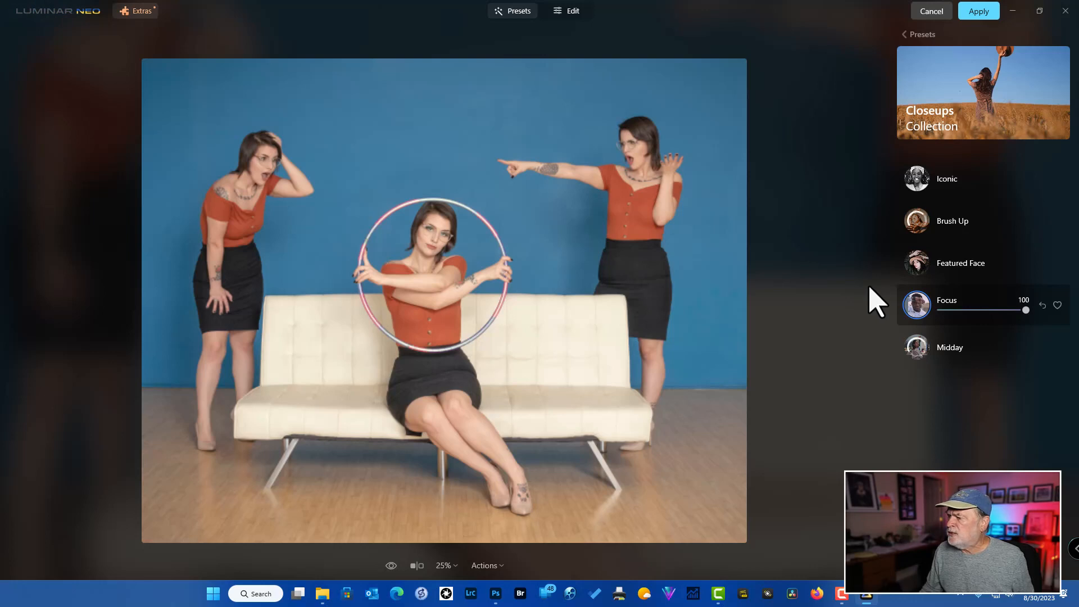
{"action": "left_click", "coordinate": [568, 15]}
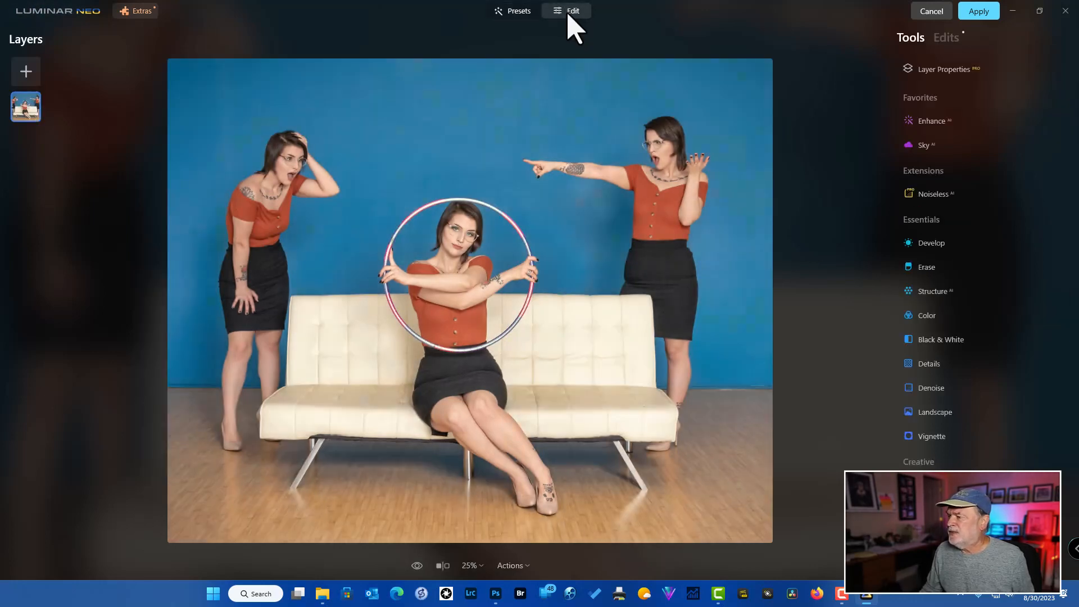
{"action": "left_click_drag", "start_coordinate": [1072, 236], "coordinate": [1072, 300]}
{"action": "left_click", "coordinate": [939, 332]}
{"action": "left_click_drag", "start_coordinate": [983, 393], "coordinate": [960, 395]}
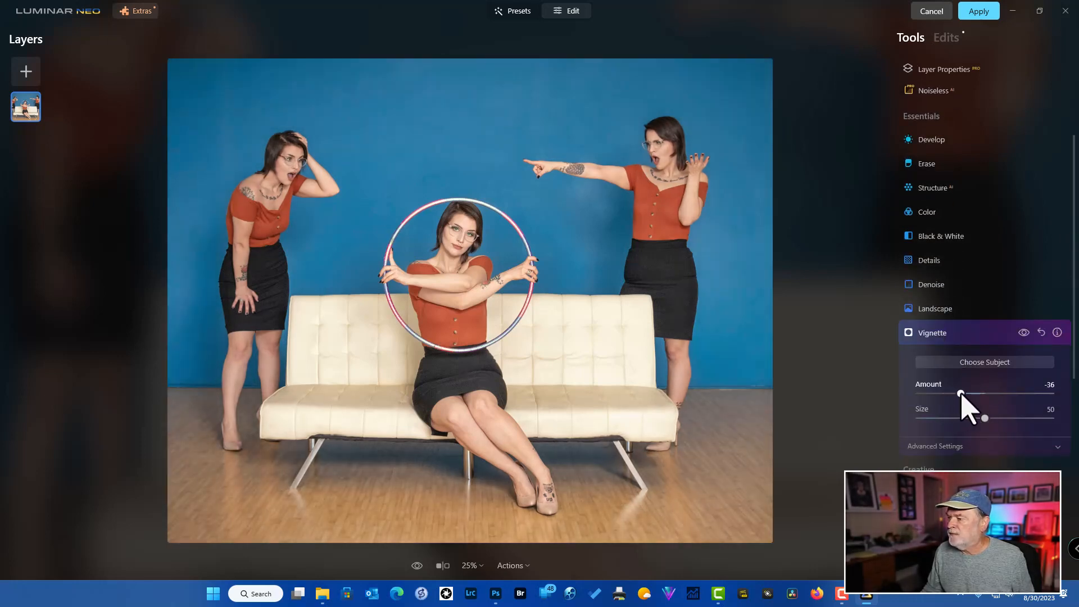
- Add the Mystical effect with an amount of 24 and compare the photo with and without it
{"action": "scroll", "coordinate": [961, 409], "scroll_direction": "down", "scroll_amount": 3}
{"action": "scroll", "coordinate": [956, 407], "scroll_direction": "down", "scroll_amount": 4}
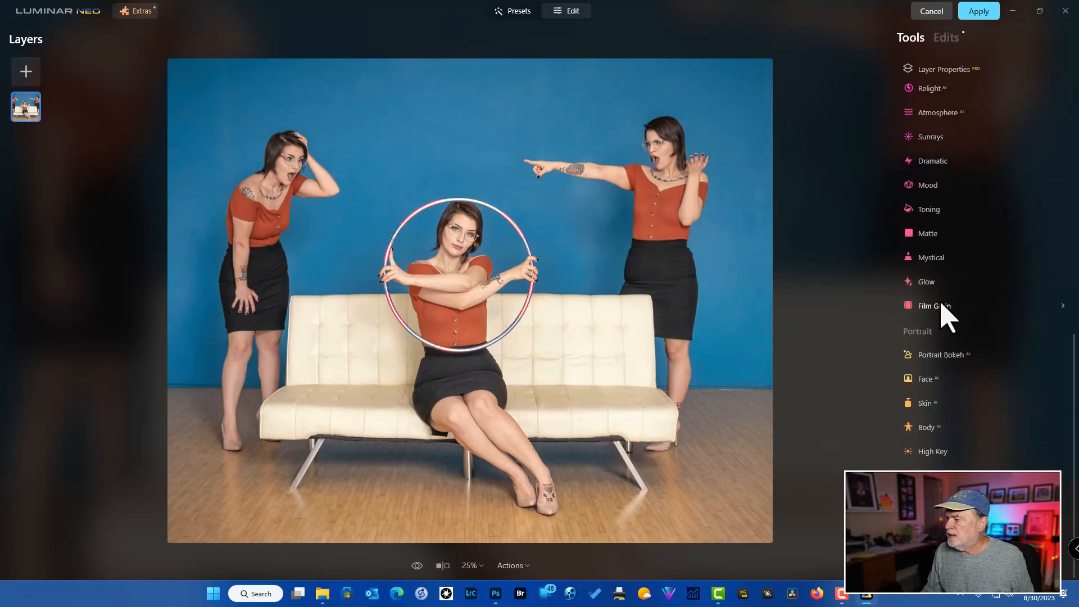
{"action": "left_click", "coordinate": [943, 257]}
{"action": "left_click_drag", "start_coordinate": [920, 351], "coordinate": [951, 351]}
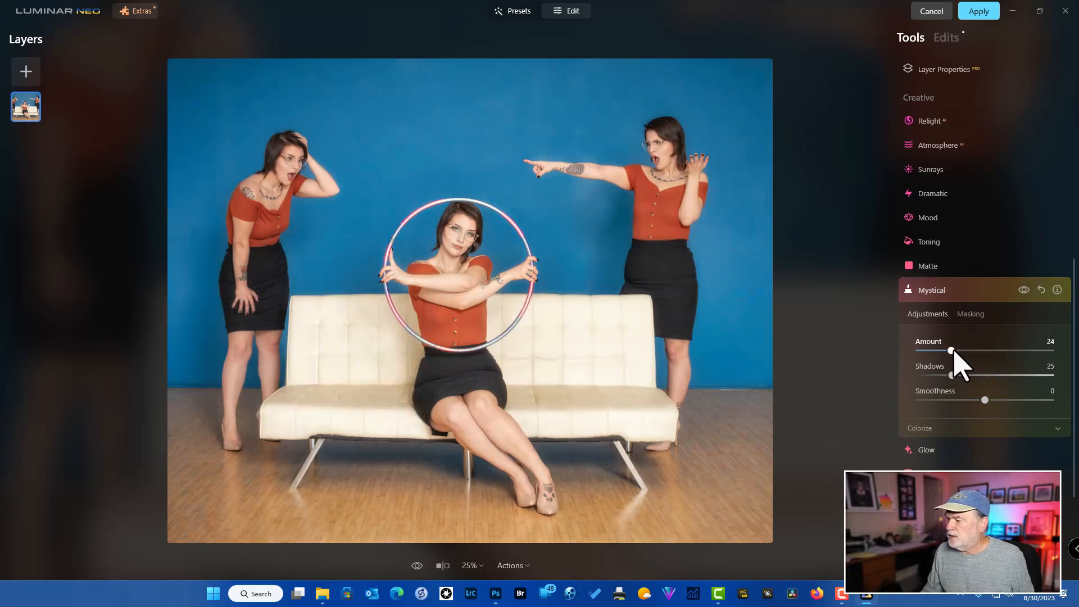
{"action": "left_click", "coordinate": [1023, 290]}
{"action": "left_click", "coordinate": [1023, 290]}
{"action": "left_click", "coordinate": [1023, 290]}
- Compare the whole photo before and after all edits, and apply the Luminar Neo edits to the composite
{"action": "left_click", "coordinate": [417, 566]}
{"action": "left_click", "coordinate": [416, 566]}
{"action": "left_click", "coordinate": [416, 566]}
{"action": "left_click", "coordinate": [416, 566]}
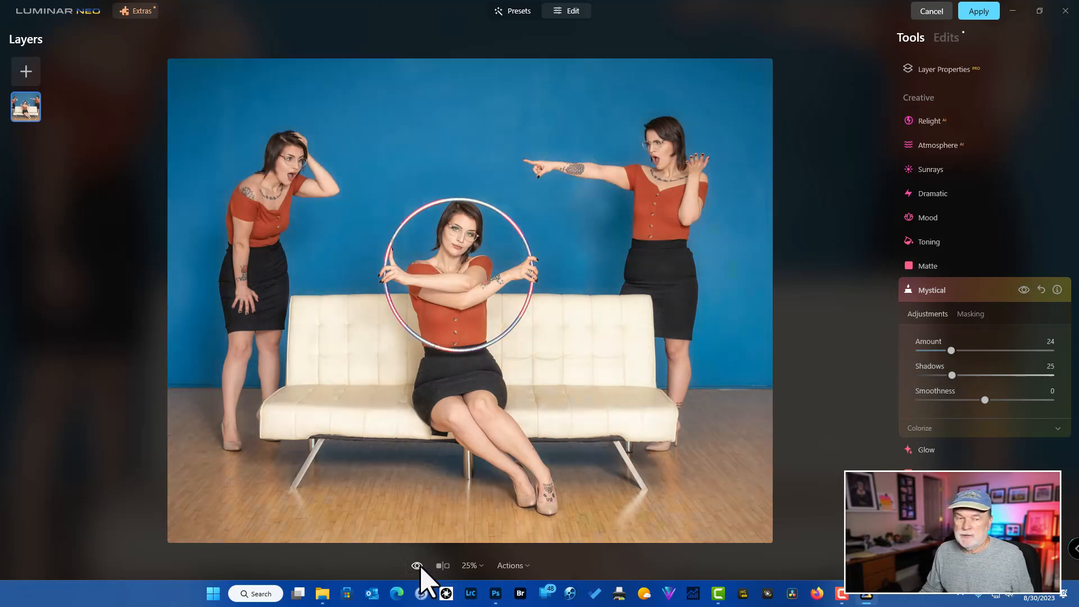
{"action": "left_click", "coordinate": [980, 10]}
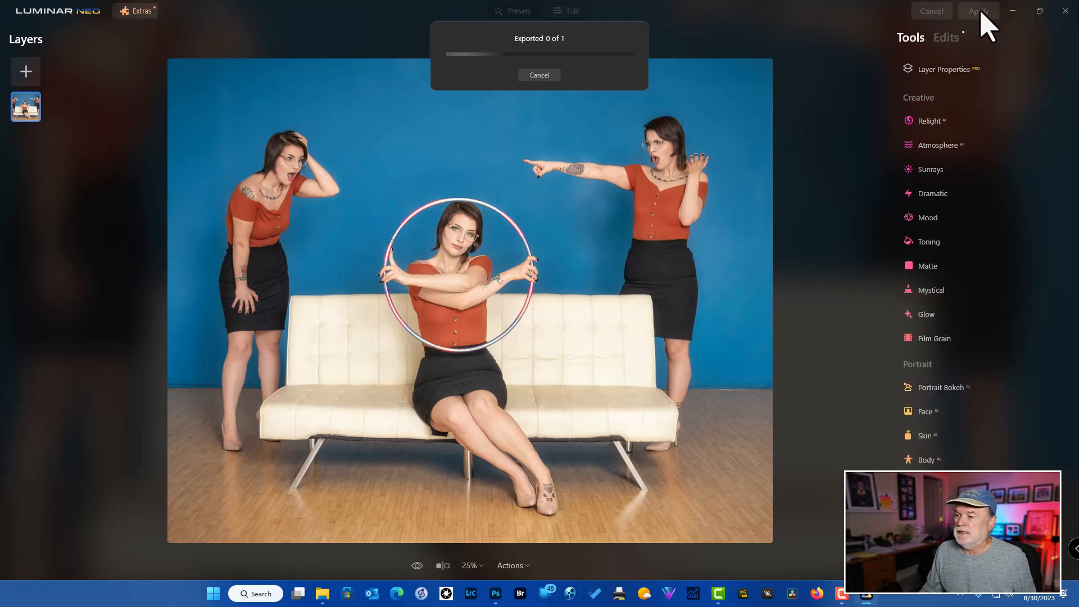